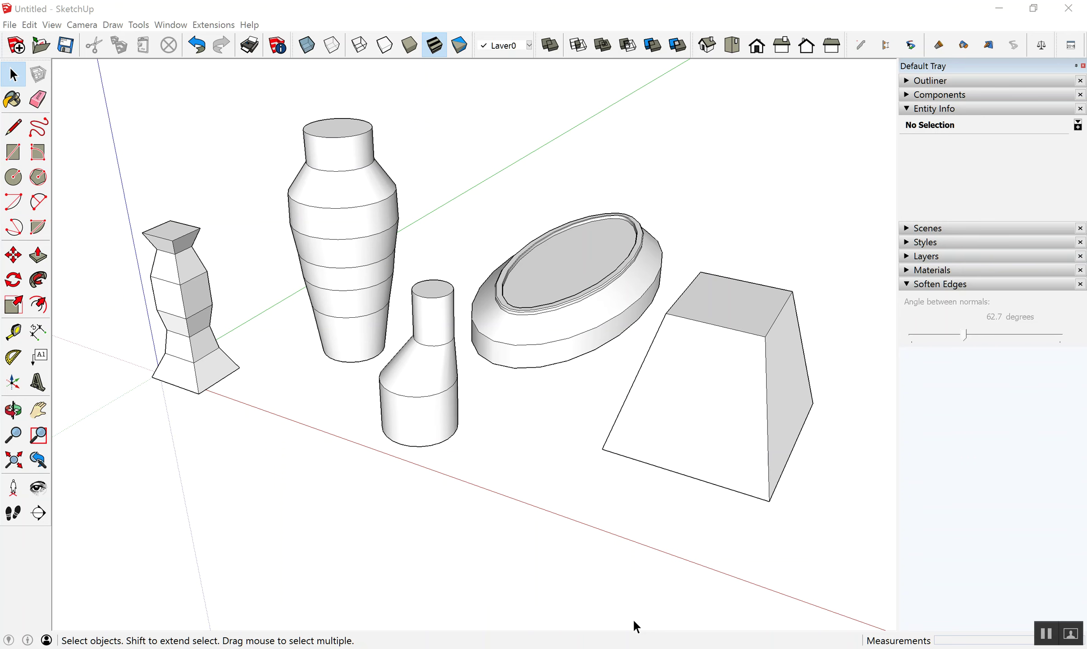
Draw a rectangle on the ground to the right of the tapered box.
{"action": "mouse_move", "coordinate": [441, 553]}
{"action": "middle_mouse_down"}
{"action": "mouse_move", "coordinate": [627, 481]}
{"action": "mouse_move", "coordinate": [794, 449]}
{"action": "mouse_move", "coordinate": [425, 487]}
{"action": "middle_mouse_up"}
{"action": "mouse_move", "coordinate": [489, 175]}
{"action": "middle_mouse_down"}
{"action": "mouse_move", "coordinate": [493, 252]}
{"action": "mouse_move", "coordinate": [522, 278]}
{"action": "middle_mouse_up"}
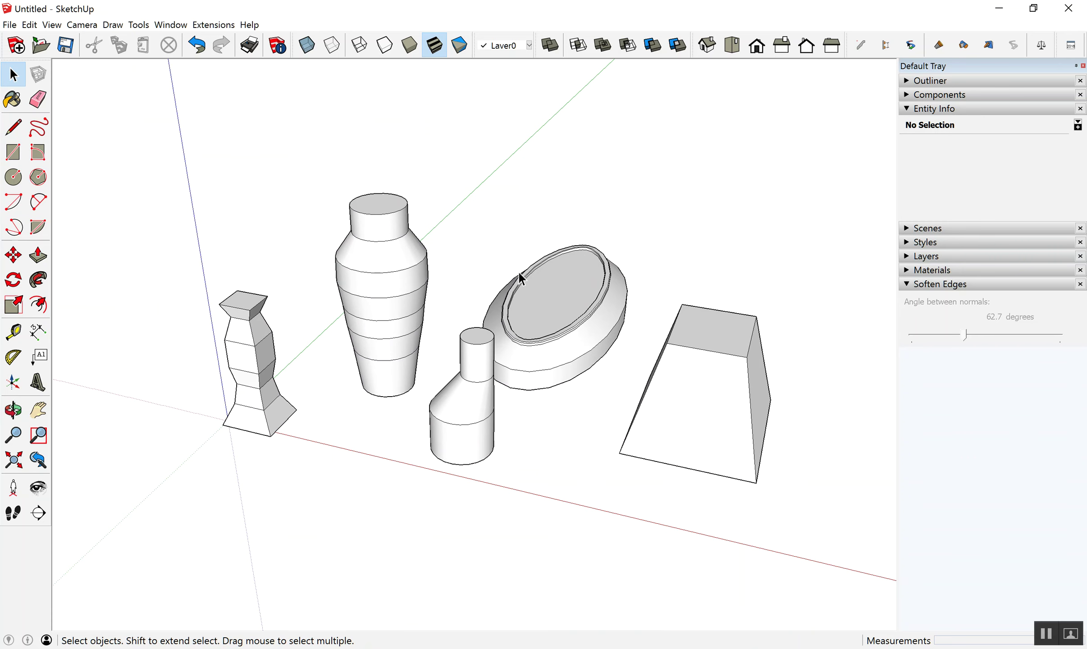
{"action": "scroll", "coordinate": [522, 277], "scroll_direction": "down", "scroll_amount": 5}
{"action": "mouse_move", "coordinate": [522, 278]}
{"action": "middle_mouse_down"}
{"action": "mouse_move", "coordinate": [551, 332]}
{"action": "mouse_move", "coordinate": [540, 334]}
{"action": "middle_mouse_up"}
{"action": "scroll", "coordinate": [539, 335], "scroll_direction": "up", "scroll_amount": 2}
{"action": "middle_click_drag", "start_coordinate": [660, 311], "coordinate": [553, 347]}
{"action": "scroll", "coordinate": [488, 325], "scroll_direction": "up", "scroll_amount": 3}
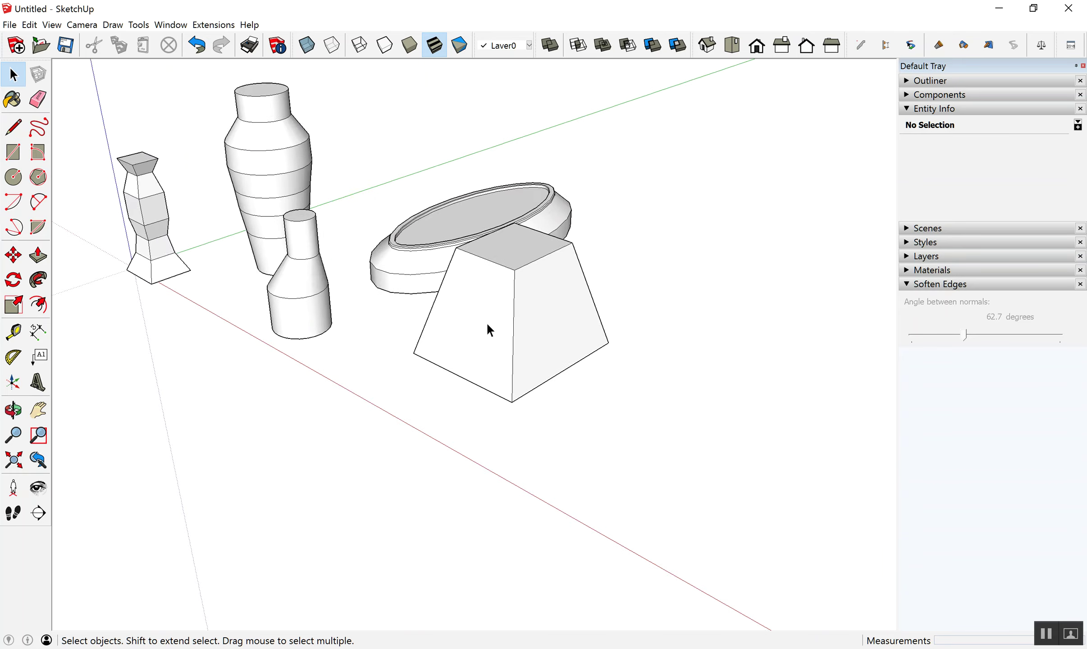
{"action": "middle_click_drag", "start_coordinate": [487, 325], "coordinate": [658, 366]}
{"action": "middle_click_drag", "start_coordinate": [541, 290], "coordinate": [451, 335]}
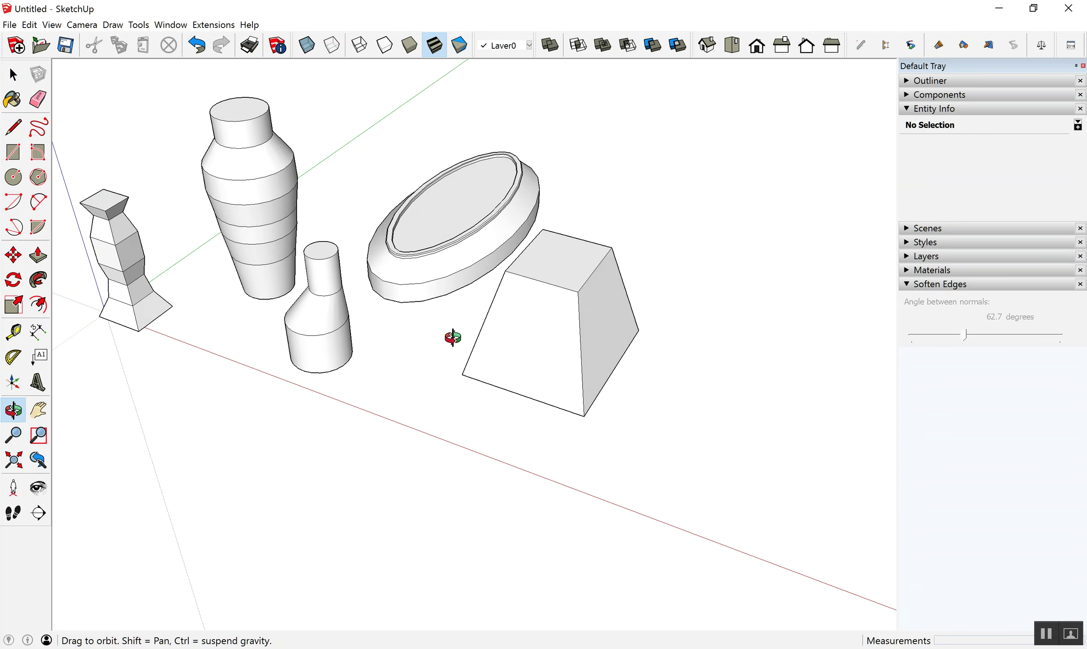
{"action": "scroll", "coordinate": [411, 315], "scroll_direction": "down", "scroll_amount": 3}
{"action": "scroll", "coordinate": [409, 312], "scroll_direction": "down", "scroll_amount": 1}
{"action": "scroll", "coordinate": [408, 312], "scroll_direction": "down", "scroll_amount": 1}
{"action": "scroll", "coordinate": [759, 314], "scroll_direction": "up", "scroll_amount": 2}
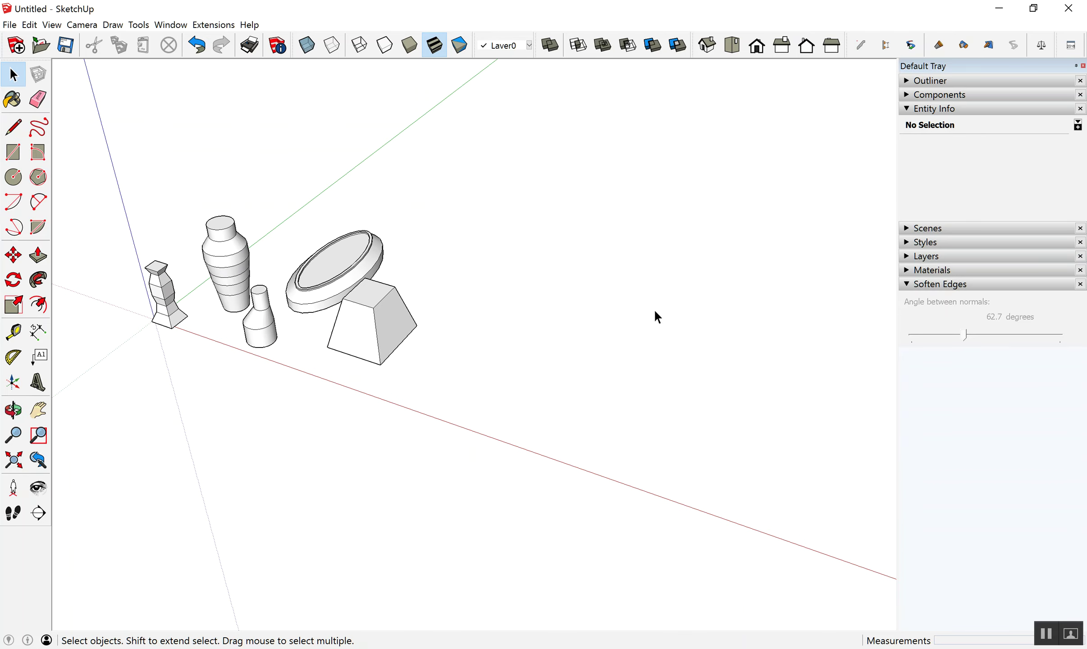
{"action": "scroll", "coordinate": [699, 302], "scroll_direction": "up", "scroll_amount": 1}
{"action": "key", "text": "r"}
{"action": "left_click", "coordinate": [444, 374]}
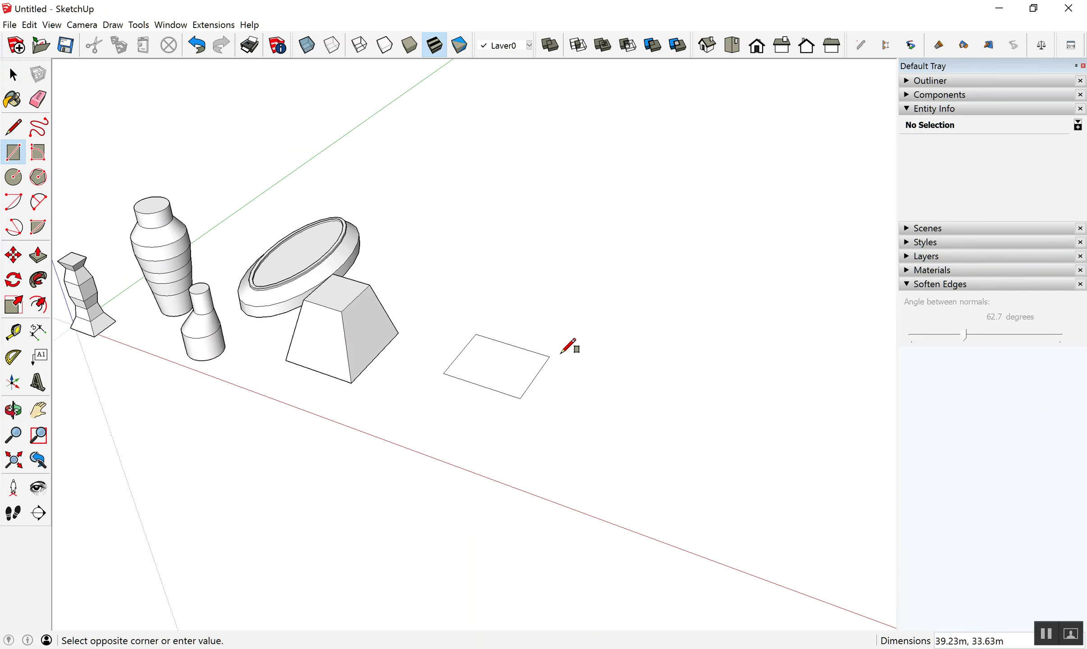
{"action": "left_click", "coordinate": [612, 331]}
{"action": "middle_click_drag", "start_coordinate": [609, 362], "coordinate": [614, 291]}
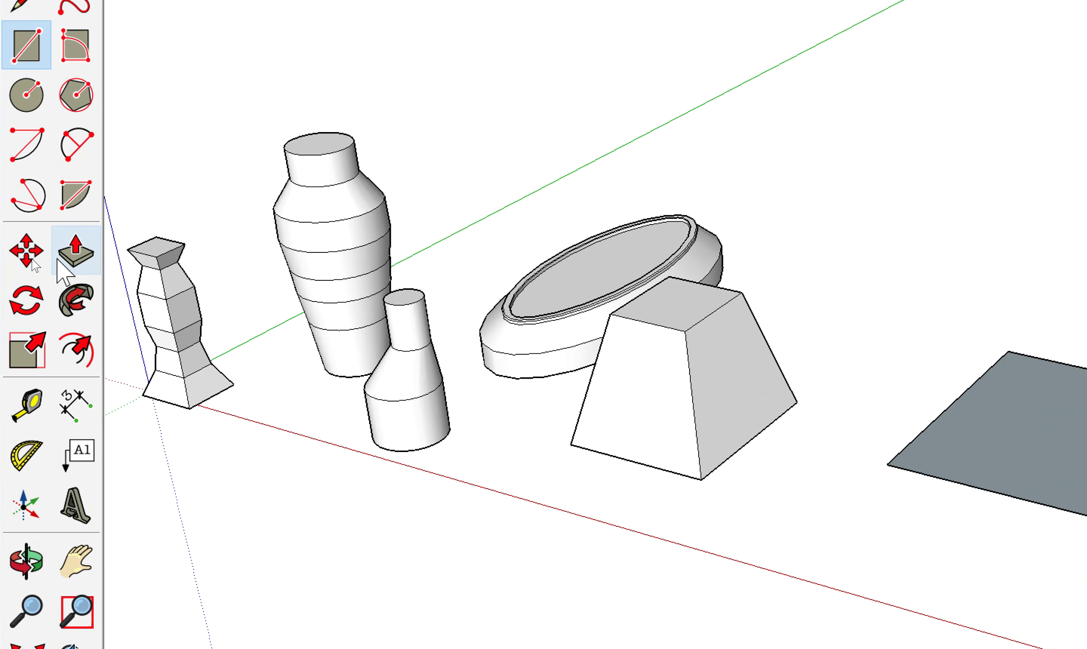
Pull the rectangle up into a solid box with Push/Pull.
{"action": "left_click", "coordinate": [51, 261]}
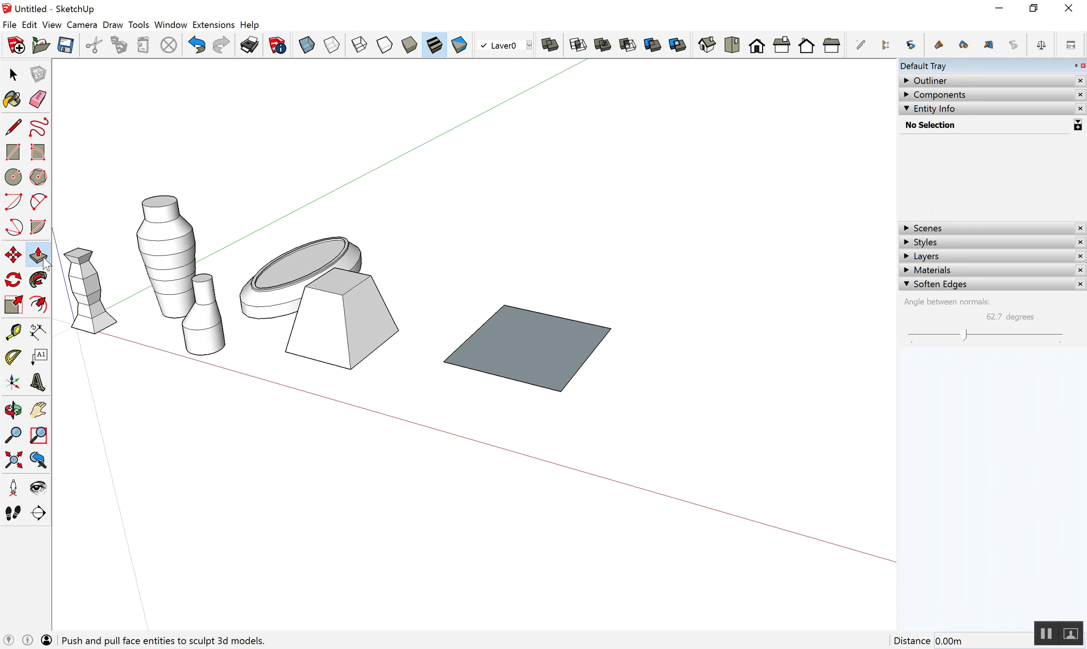
{"action": "left_click_drag", "start_coordinate": [519, 350], "coordinate": [540, 254]}
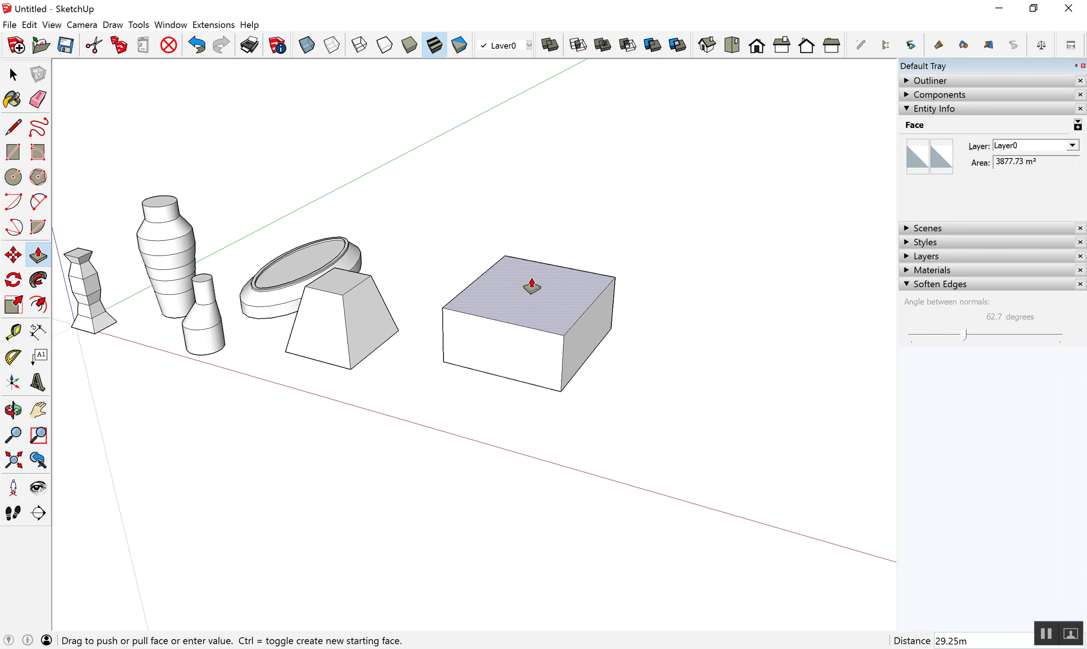
{"action": "key", "text": "space"}
{"action": "scroll", "coordinate": [570, 231], "scroll_direction": "up", "scroll_amount": 3}
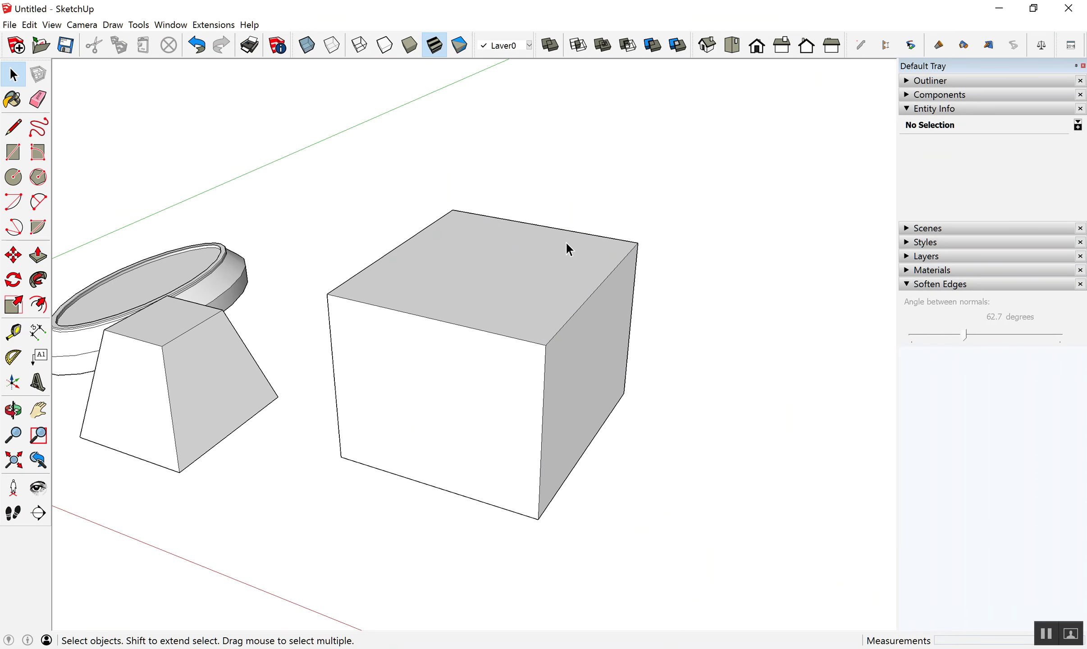
{"action": "scroll", "coordinate": [572, 252], "scroll_direction": "down", "scroll_amount": 1}
Select the box's top face together with its edges.
{"action": "left_click", "coordinate": [525, 287]}
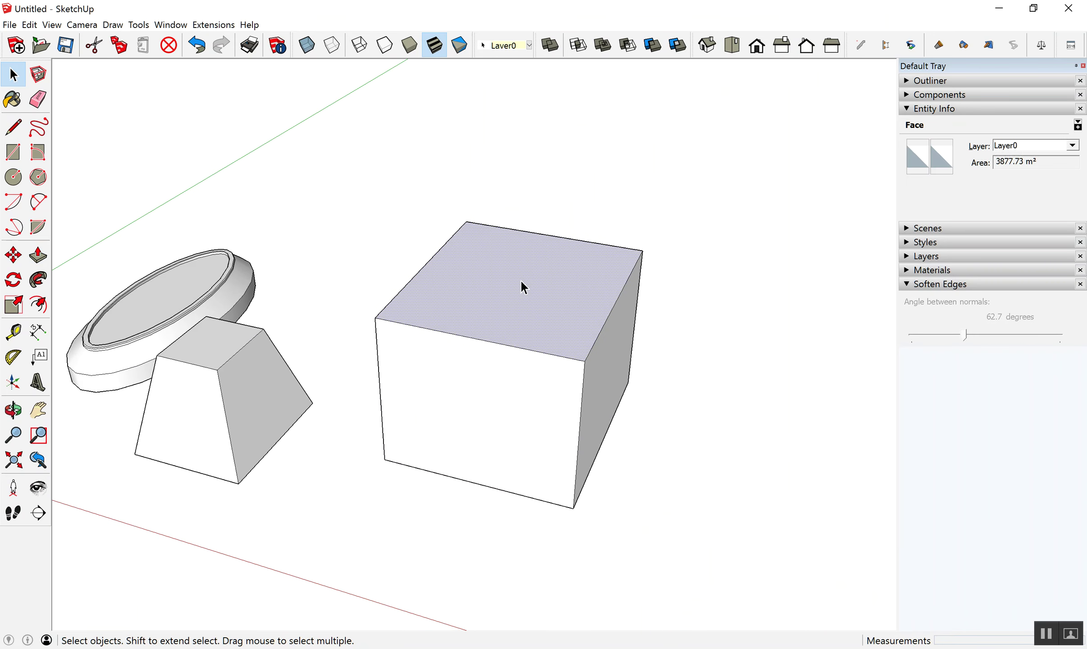
{"action": "scroll", "coordinate": [496, 333], "scroll_direction": "down", "scroll_amount": 1}
{"action": "scroll", "coordinate": [496, 332], "scroll_direction": "down", "scroll_amount": 1}
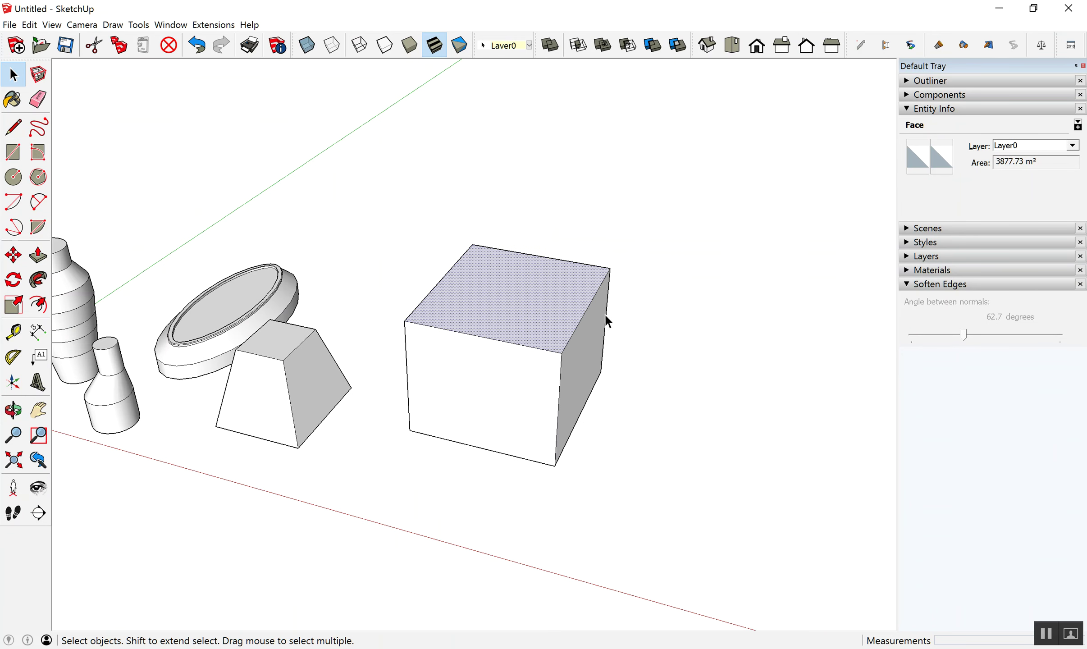
{"action": "double_click", "coordinate": [478, 323]}
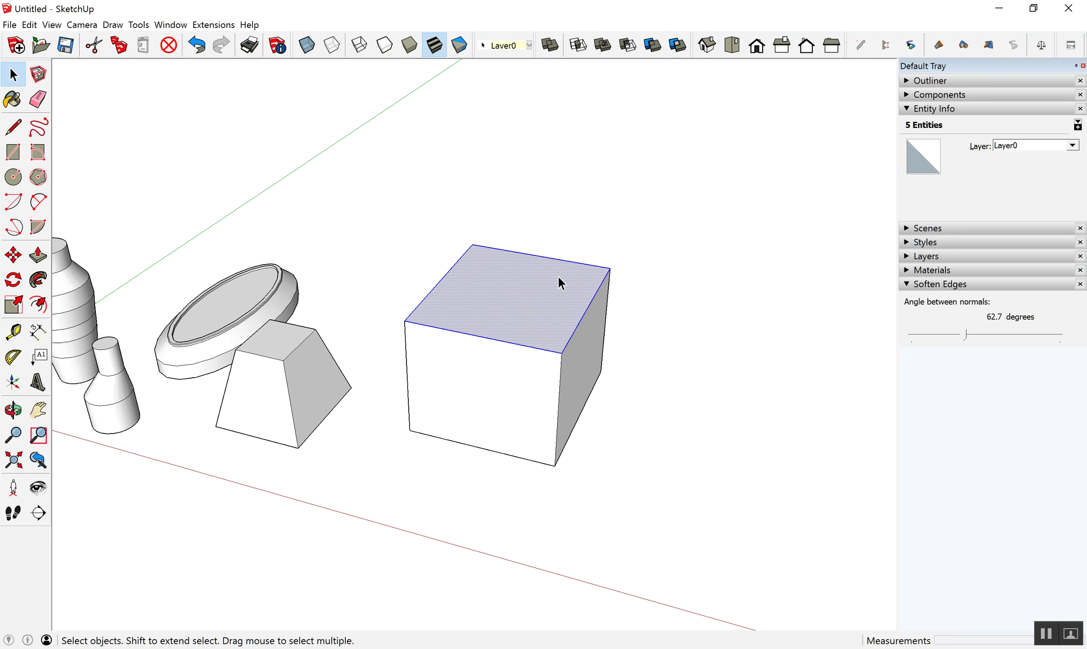
Try scaling the top face from a corner, then cancel the lopsided attempts.
{"action": "key", "text": "s"}
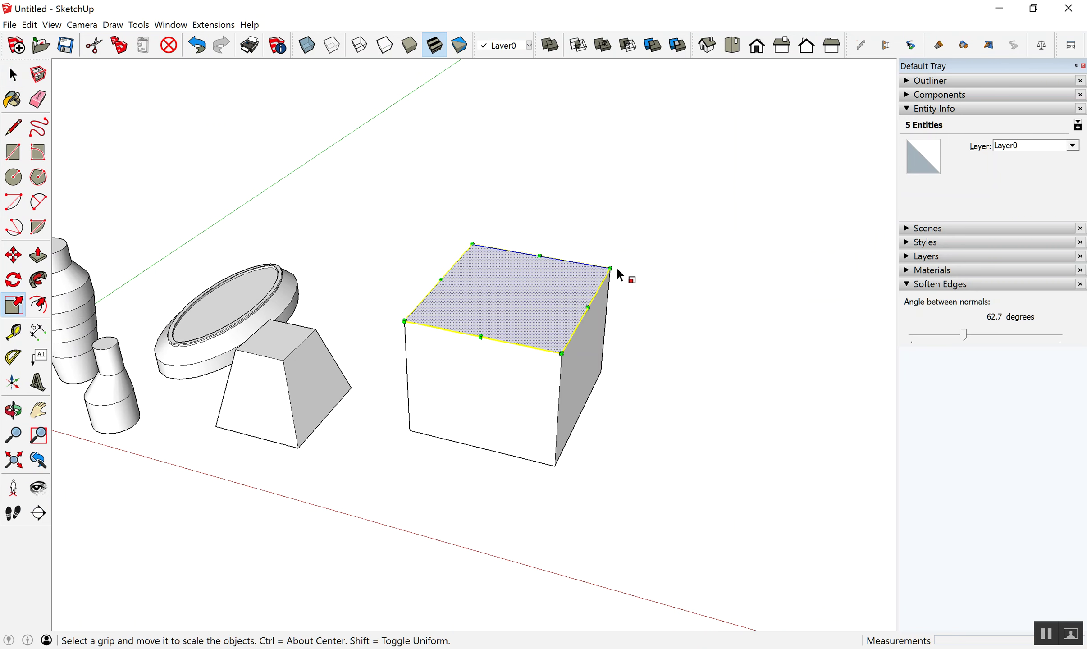
{"action": "left_click_drag", "start_coordinate": [611, 269], "coordinate": [635, 267]}
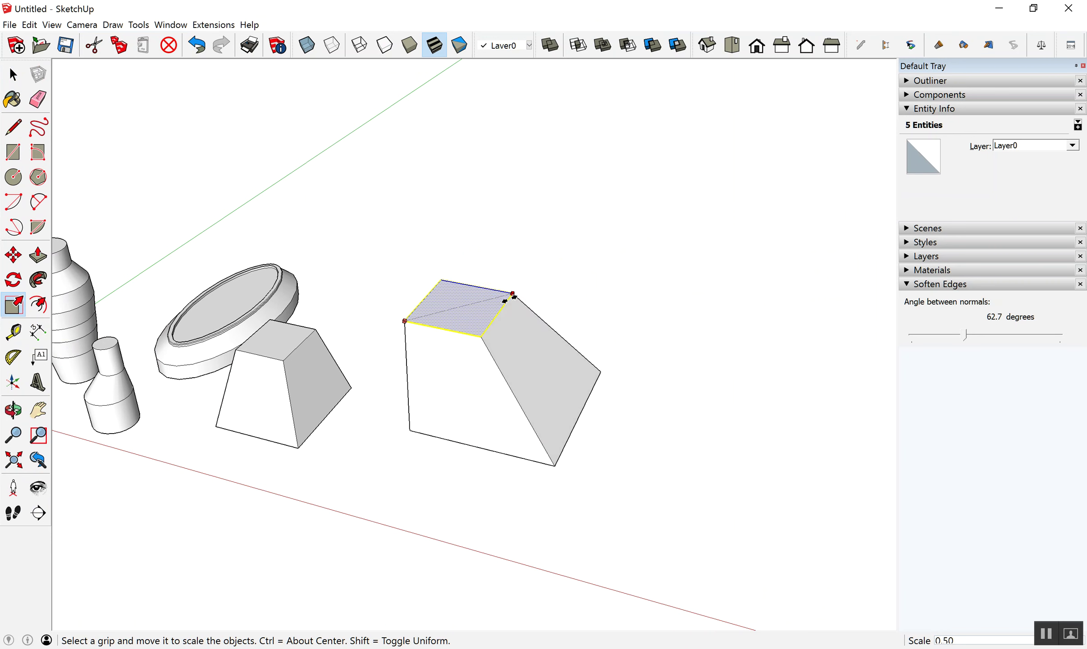
{"action": "key", "text": "Escape"}
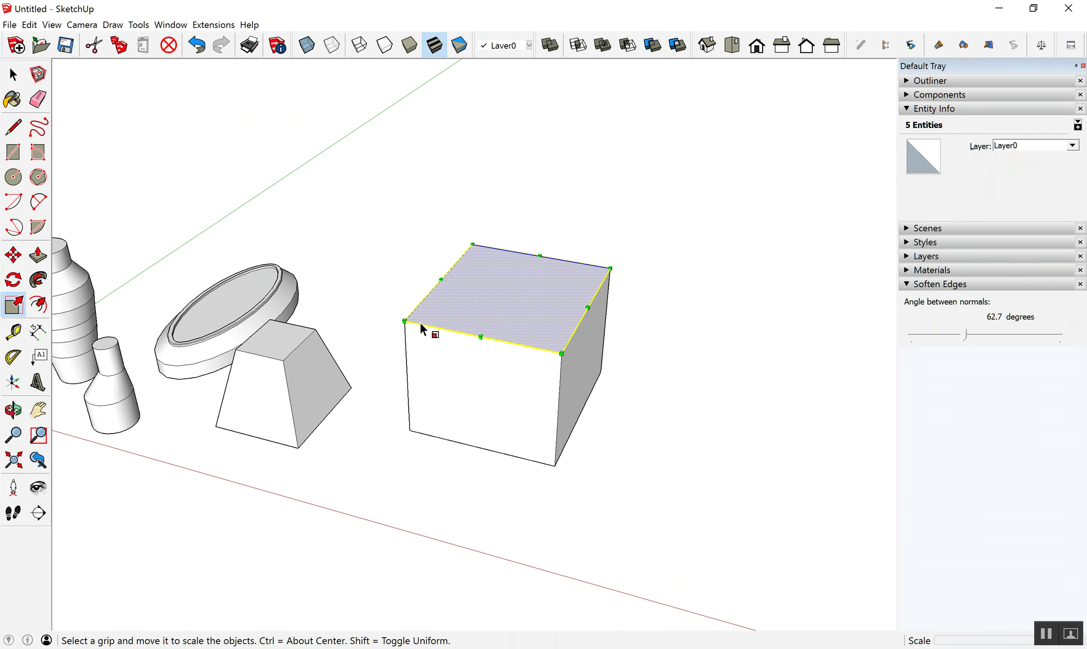
{"action": "left_click_drag", "start_coordinate": [405, 321], "coordinate": [517, 297]}
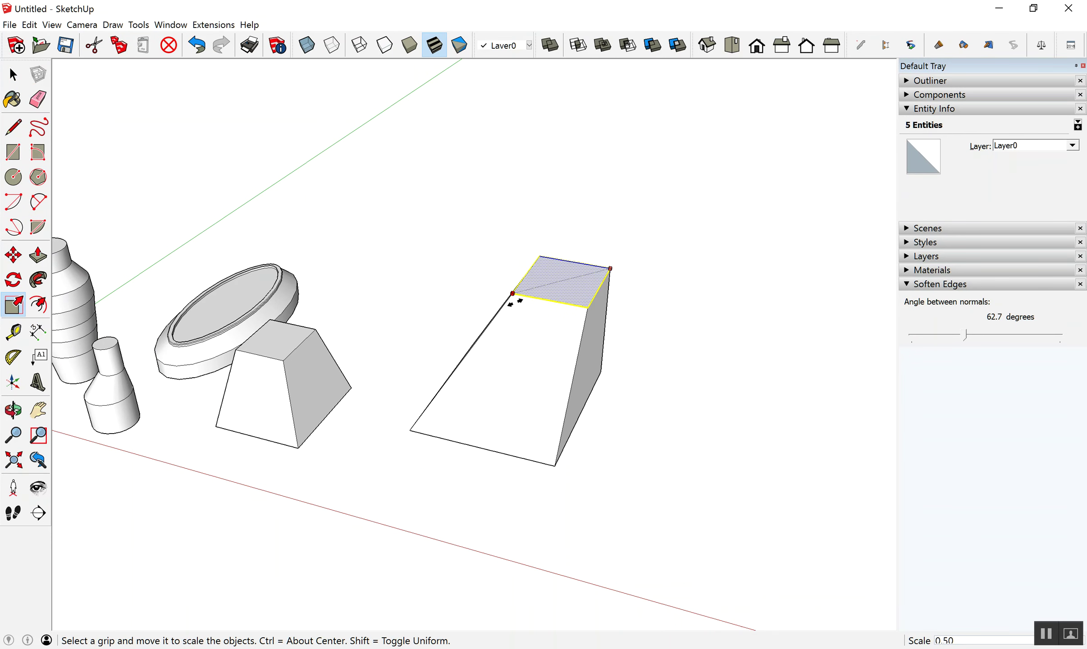
{"action": "key", "text": "space"}
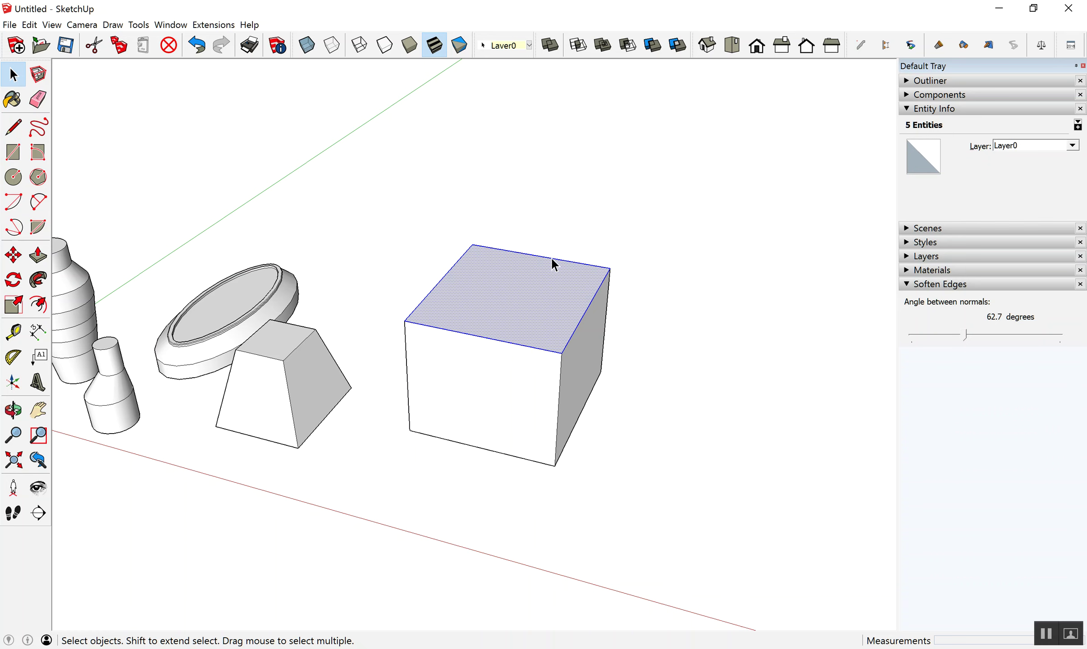
Shrink the box's top face about its centre into a steep pyramid shape.
{"action": "key", "text": "s"}
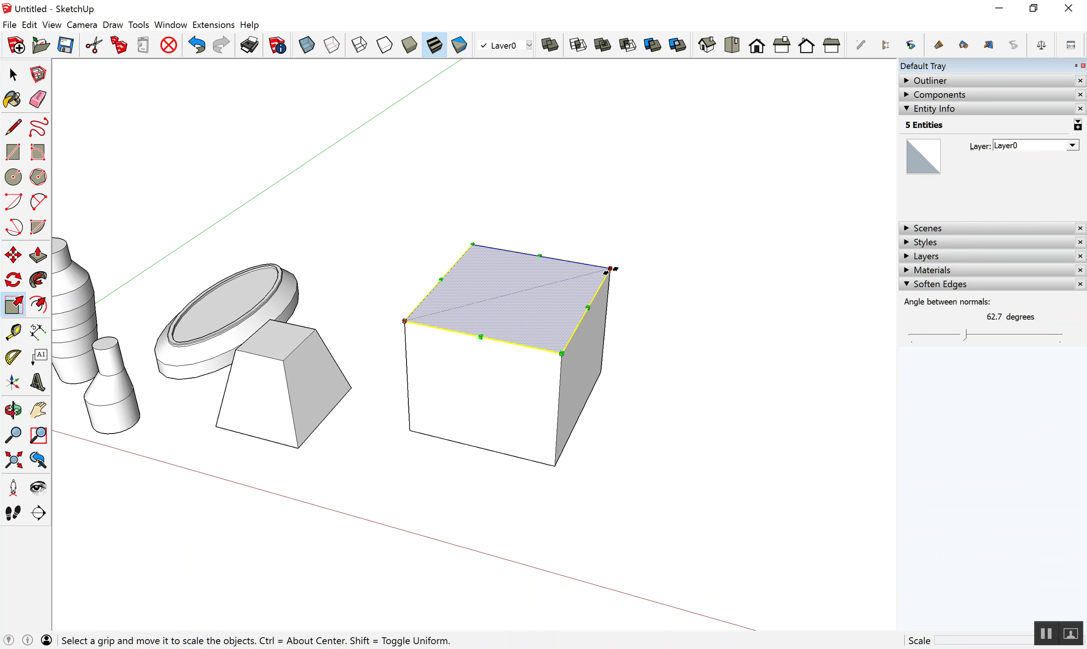
{"action": "left_click_drag", "start_coordinate": [607, 271], "coordinate": [551, 318], "text": "ctrl"}
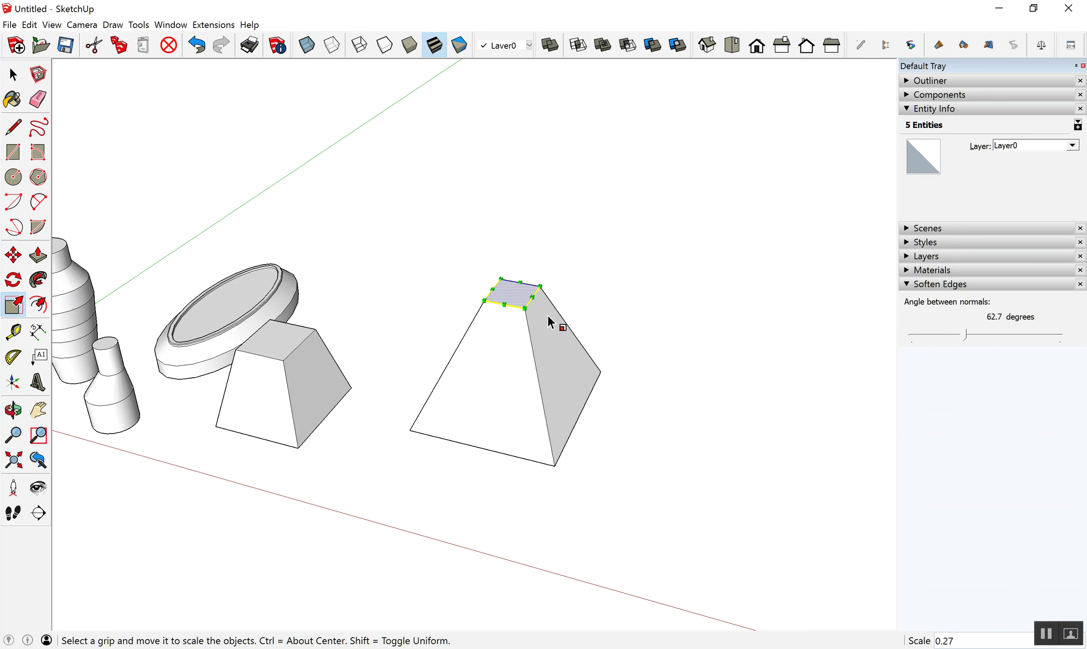
{"action": "key", "text": "space"}
{"action": "mouse_move", "coordinate": [467, 356]}
{"action": "middle_mouse_down"}
{"action": "mouse_move", "coordinate": [794, 243]}
{"action": "mouse_move", "coordinate": [447, 274]}
{"action": "middle_mouse_up"}
{"action": "scroll", "coordinate": [549, 272], "scroll_direction": "up", "scroll_amount": 3}
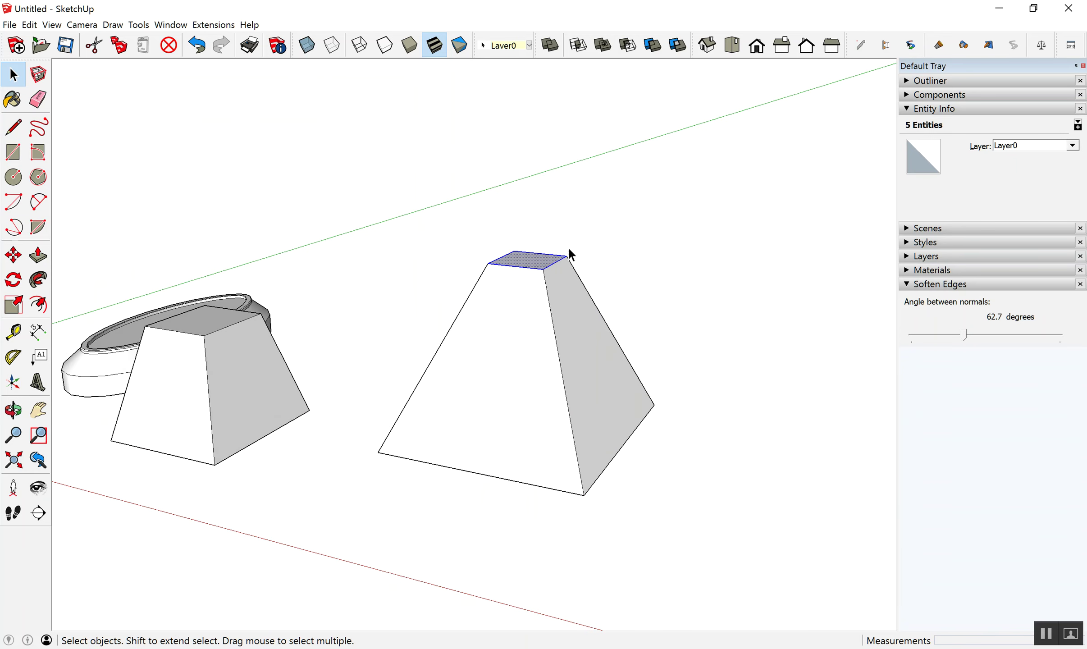
{"action": "scroll", "coordinate": [570, 254], "scroll_direction": "up", "scroll_amount": 1}
Move the pyramid's top face straight down to flatten it.
{"action": "key", "text": "m"}
{"action": "left_click_drag", "start_coordinate": [499, 269], "coordinate": [503, 406]}
{"action": "key", "text": "space"}
{"action": "scroll", "coordinate": [541, 384], "scroll_direction": "down", "scroll_amount": 4}
{"action": "mouse_move", "coordinate": [602, 358]}
{"action": "middle_mouse_down"}
{"action": "mouse_move", "coordinate": [827, 433]}
{"action": "mouse_move", "coordinate": [580, 377]}
{"action": "middle_mouse_up"}
{"action": "scroll", "coordinate": [493, 428], "scroll_direction": "down", "scroll_amount": 3}
{"action": "scroll", "coordinate": [488, 431], "scroll_direction": "up", "scroll_amount": 3}
{"action": "scroll", "coordinate": [737, 303], "scroll_direction": "up", "scroll_amount": 1}
{"action": "scroll", "coordinate": [737, 303], "scroll_direction": "down", "scroll_amount": 5}
Orbit and zoom to bring all the objects into view.
{"action": "middle_click_drag", "start_coordinate": [423, 272], "coordinate": [432, 376]}
{"action": "scroll", "coordinate": [465, 378], "scroll_direction": "up", "scroll_amount": 2}
{"action": "scroll", "coordinate": [509, 372], "scroll_direction": "up", "scroll_amount": 3}
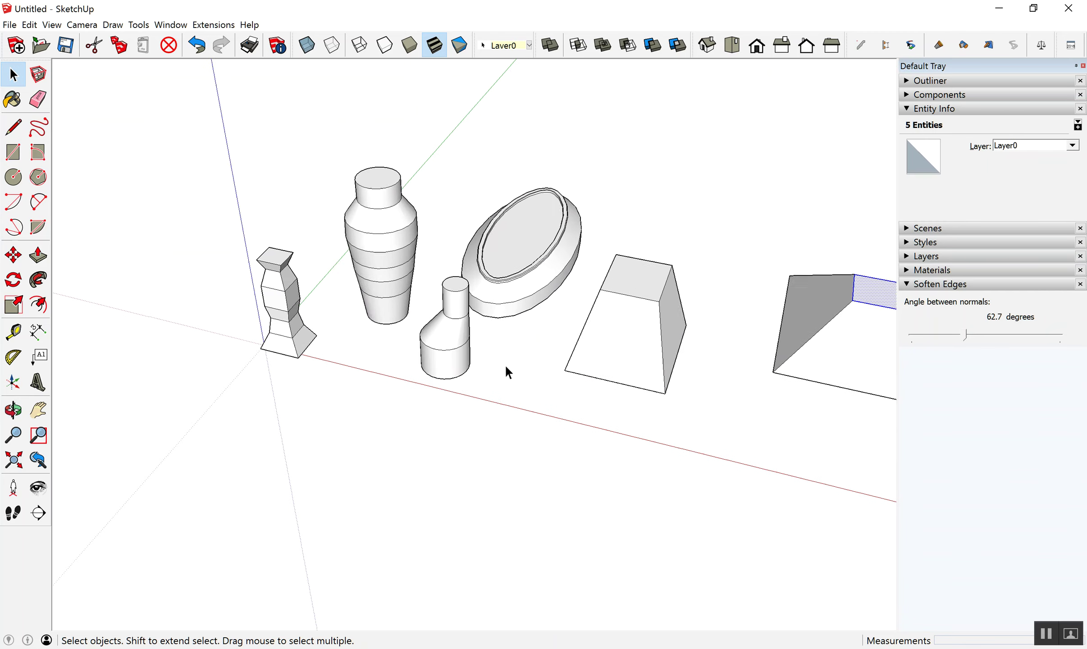
{"action": "mouse_move", "coordinate": [539, 333]}
{"action": "middle_mouse_down"}
{"action": "mouse_move", "coordinate": [517, 259]}
{"action": "mouse_move", "coordinate": [486, 240]}
{"action": "middle_mouse_up"}
{"action": "scroll", "coordinate": [342, 301], "scroll_direction": "up", "scroll_amount": 2}
{"action": "mouse_move", "coordinate": [342, 301]}
{"action": "middle_mouse_down"}
{"action": "mouse_move", "coordinate": [676, 330]}
{"action": "mouse_move", "coordinate": [308, 262]}
{"action": "middle_mouse_up"}
{"action": "scroll", "coordinate": [316, 280], "scroll_direction": "down", "scroll_amount": 2}
From a high overview, start a new circle on the ground beside the oval dish.
{"action": "left_click", "coordinate": [474, 430]}
{"action": "mouse_move", "coordinate": [473, 429]}
{"action": "middle_mouse_down"}
{"action": "mouse_move", "coordinate": [438, 296]}
{"action": "mouse_move", "coordinate": [505, 446]}
{"action": "middle_mouse_up"}
{"action": "scroll", "coordinate": [372, 347], "scroll_direction": "down", "scroll_amount": 2}
{"action": "left_click", "coordinate": [378, 370]}
{"action": "middle_click_drag", "start_coordinate": [380, 376], "coordinate": [385, 388]}
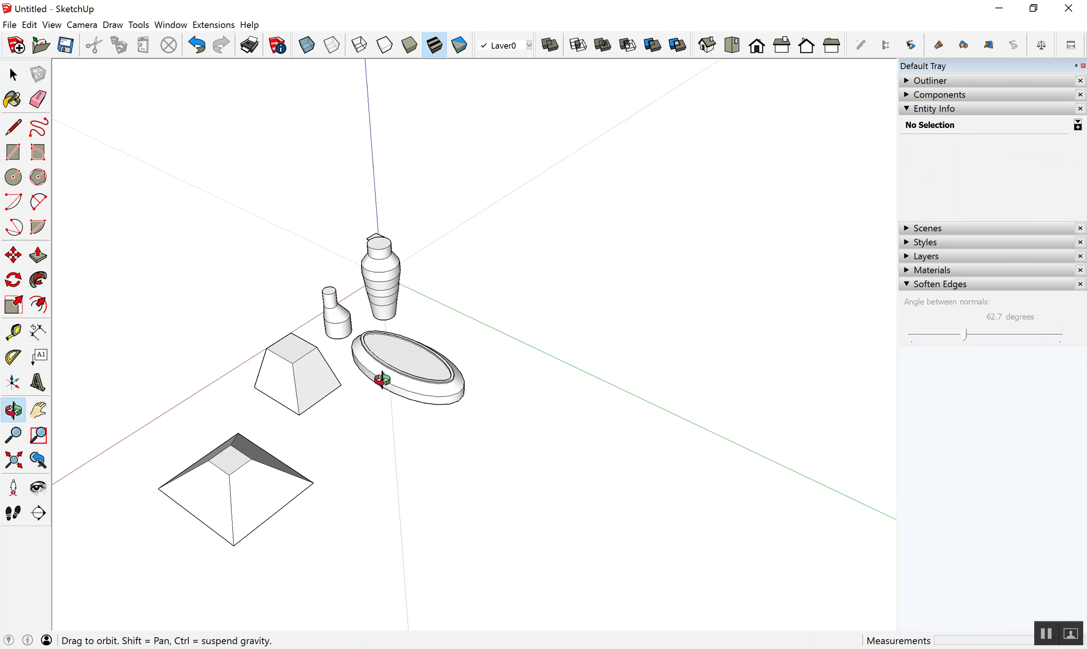
{"action": "scroll", "coordinate": [456, 444], "scroll_direction": "down", "scroll_amount": 1}
{"action": "scroll", "coordinate": [469, 441], "scroll_direction": "up", "scroll_amount": 2}
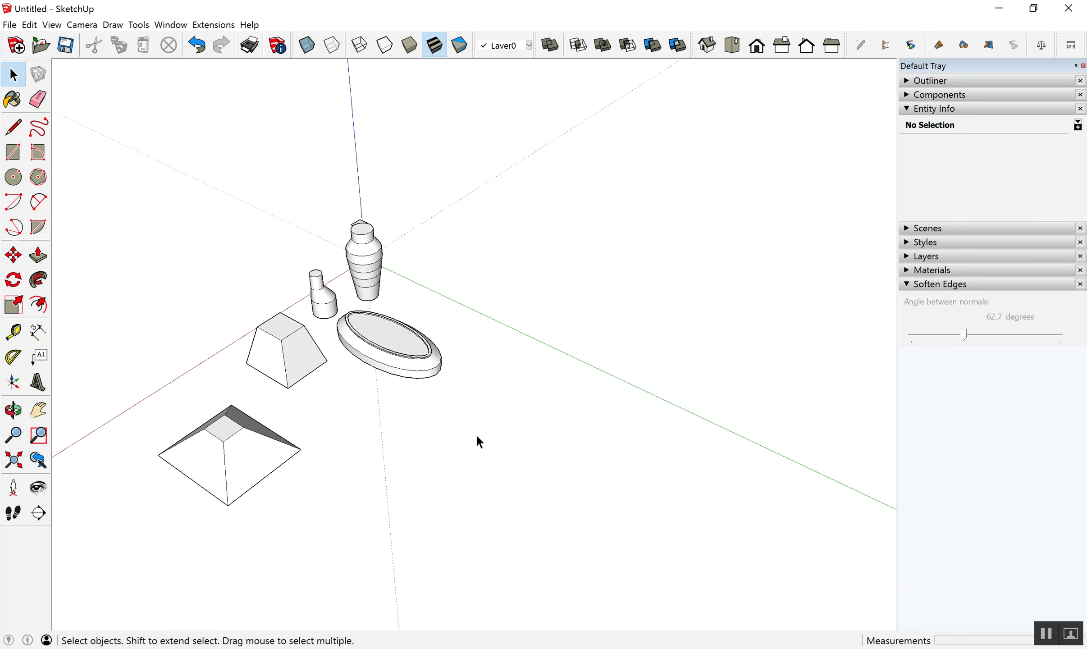
{"action": "key", "text": "c"}
{"action": "left_click", "coordinate": [477, 450]}
Finish the ground circle and scale it into a wider ellipse.
{"action": "left_click", "coordinate": [523, 458]}
{"action": "key", "text": "space"}
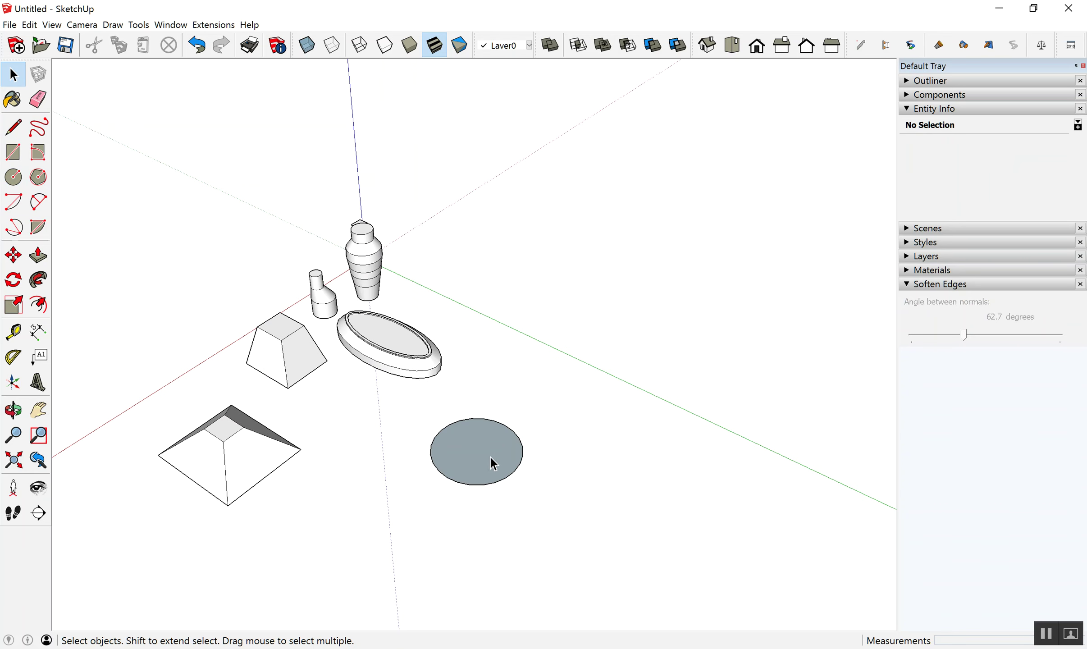
{"action": "scroll", "coordinate": [495, 465], "scroll_direction": "up", "scroll_amount": 3}
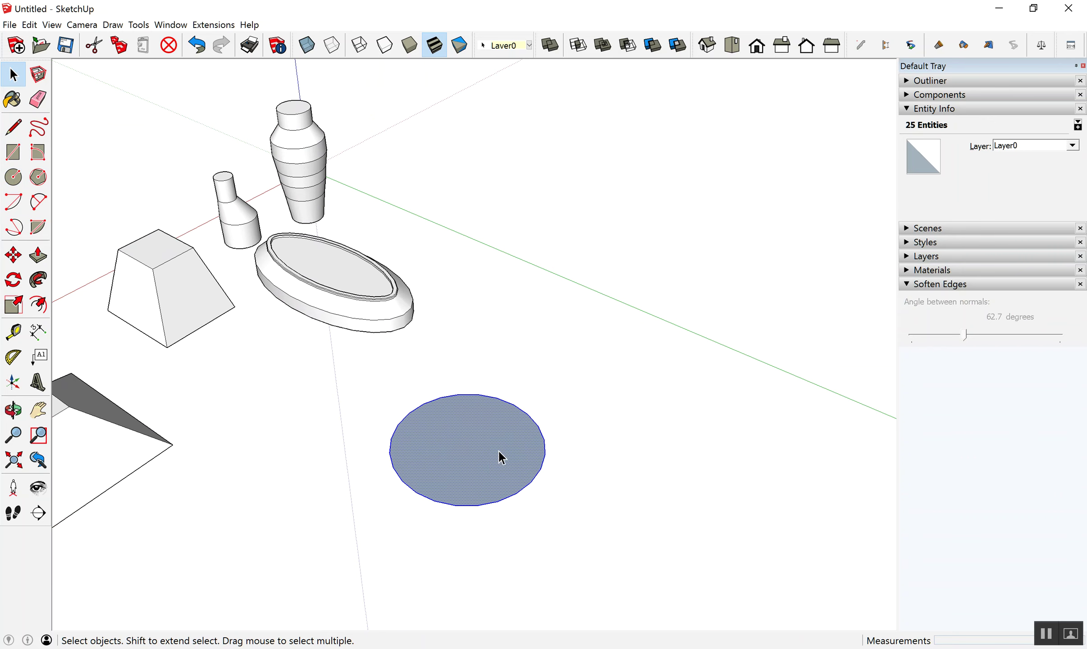
{"action": "scroll", "coordinate": [500, 457], "scroll_direction": "down", "scroll_amount": 2}
{"action": "middle_click_drag", "start_coordinate": [500, 458], "coordinate": [520, 465]}
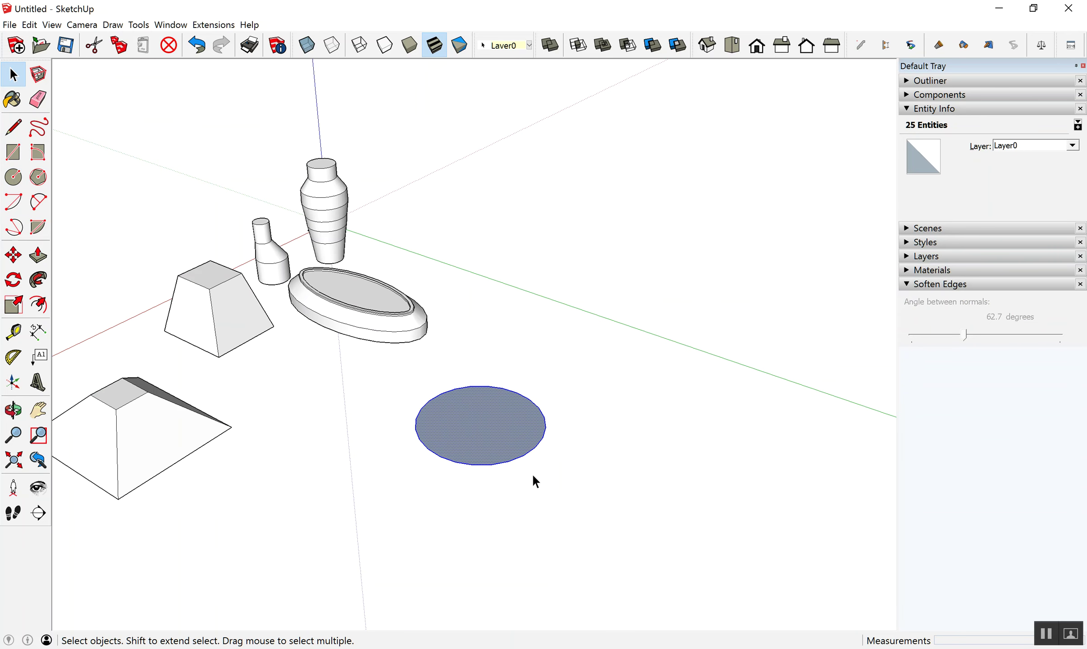
{"action": "key", "text": "s"}
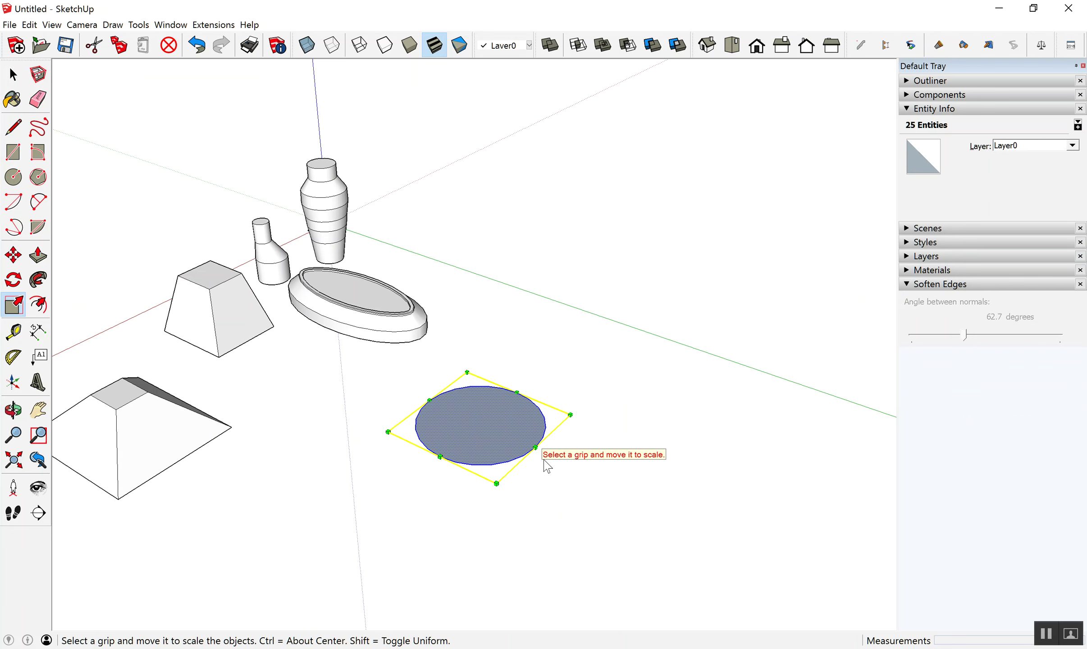
{"action": "left_click_drag", "start_coordinate": [534, 447], "coordinate": [607, 487]}
{"action": "mouse_move", "coordinate": [607, 488]}
{"action": "middle_mouse_down"}
{"action": "mouse_move", "coordinate": [582, 446]}
{"action": "mouse_move", "coordinate": [578, 456]}
{"action": "middle_mouse_up"}
Pull the ellipse up into a thin oval slab.
{"action": "key", "text": "p"}
{"action": "left_click_drag", "start_coordinate": [563, 467], "coordinate": [563, 446]}
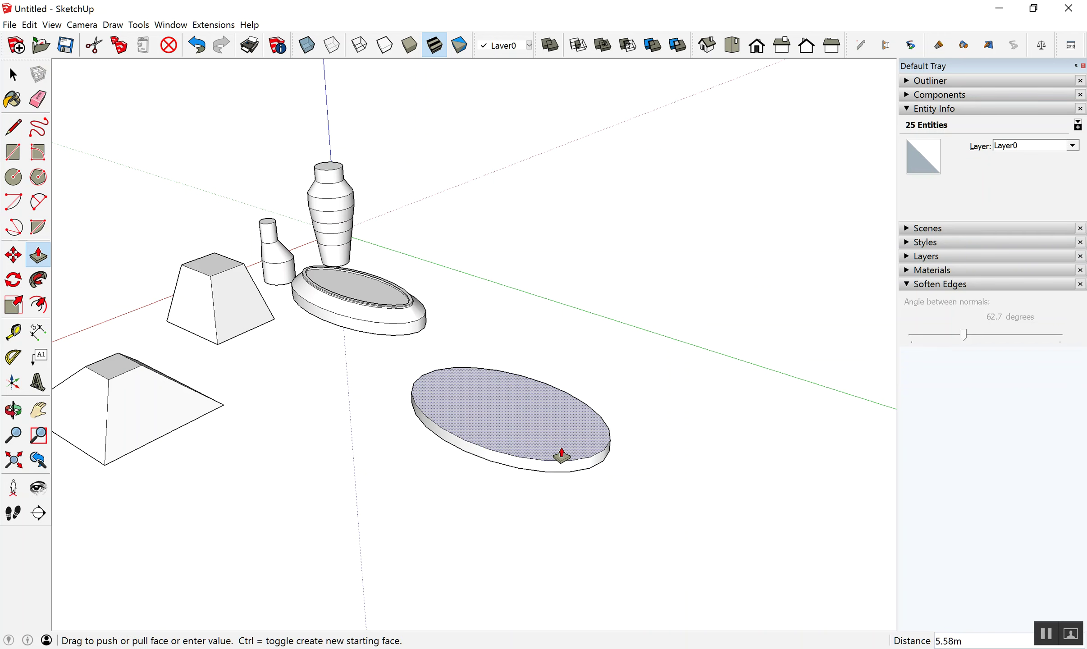
{"action": "left_click", "coordinate": [564, 447]}
{"action": "key", "text": "space"}
Offset the slab's top edge inward to create an inner oval.
{"action": "mouse_move", "coordinate": [524, 398]}
{"action": "middle_mouse_down"}
{"action": "mouse_move", "coordinate": [284, 440]}
{"action": "mouse_move", "coordinate": [577, 461]}
{"action": "middle_mouse_up"}
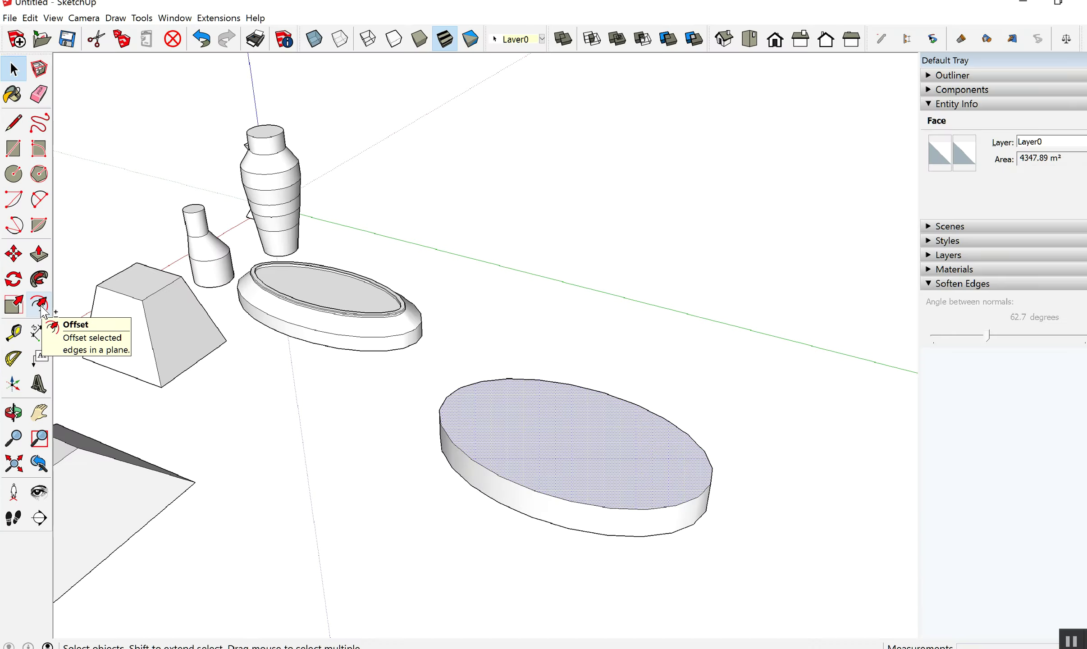
{"action": "left_click", "coordinate": [39, 305]}
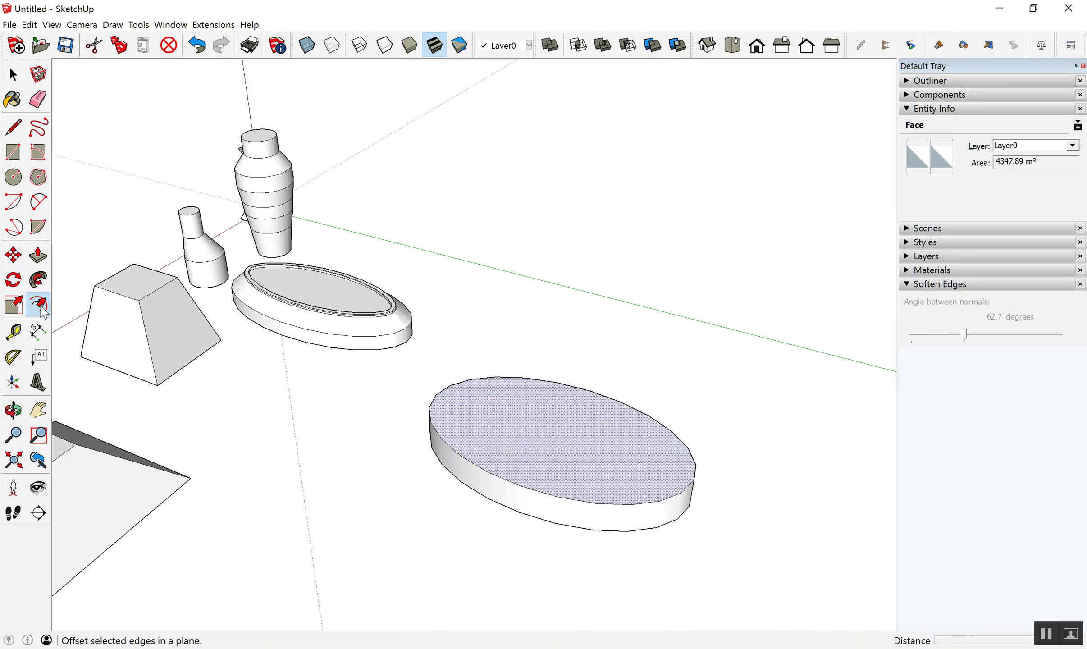
{"action": "left_click", "coordinate": [506, 476]}
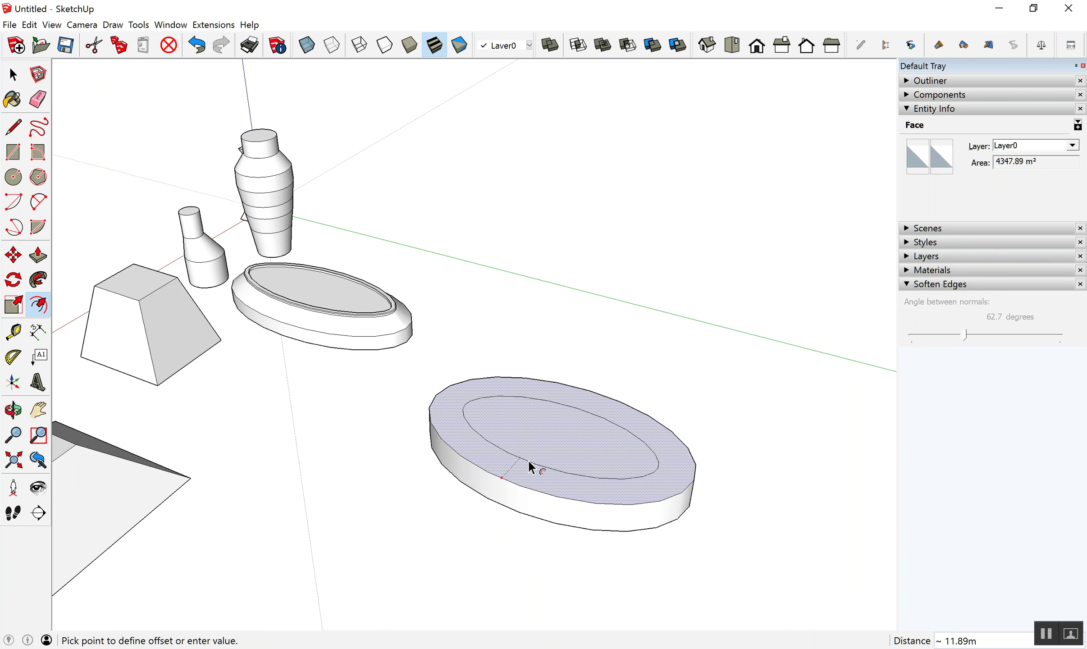
{"action": "left_click", "coordinate": [525, 467]}
{"action": "key", "text": "space"}
Select the inner oval face with its edges and move it upward.
{"action": "scroll", "coordinate": [498, 524], "scroll_direction": "down", "scroll_amount": 3}
{"action": "left_click", "coordinate": [497, 524]}
{"action": "scroll", "coordinate": [599, 475], "scroll_direction": "up", "scroll_amount": 2}
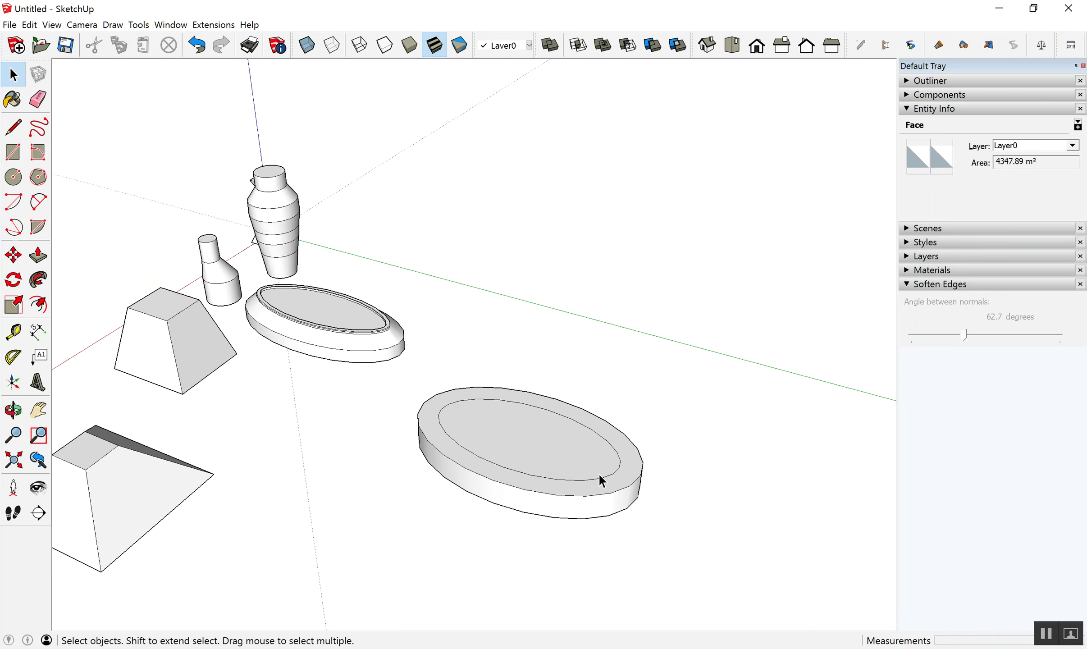
{"action": "scroll", "coordinate": [600, 476], "scroll_direction": "up", "scroll_amount": 3}
{"action": "mouse_move", "coordinate": [599, 475]}
{"action": "middle_mouse_down"}
{"action": "mouse_move", "coordinate": [570, 423]}
{"action": "mouse_move", "coordinate": [537, 436]}
{"action": "middle_mouse_up"}
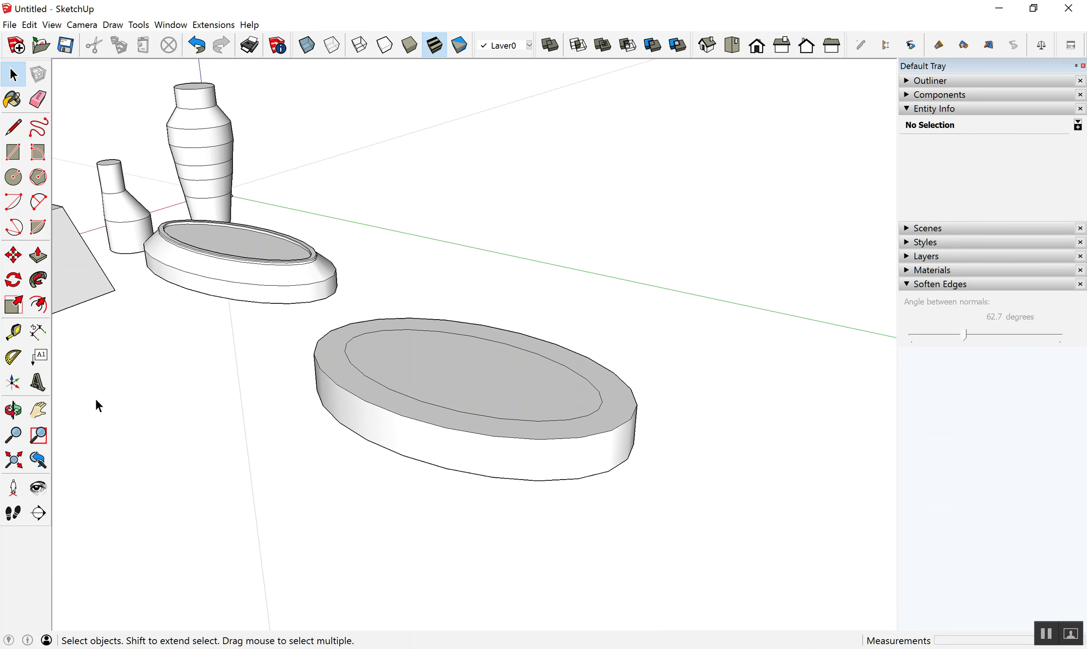
{"action": "double_click", "coordinate": [469, 383]}
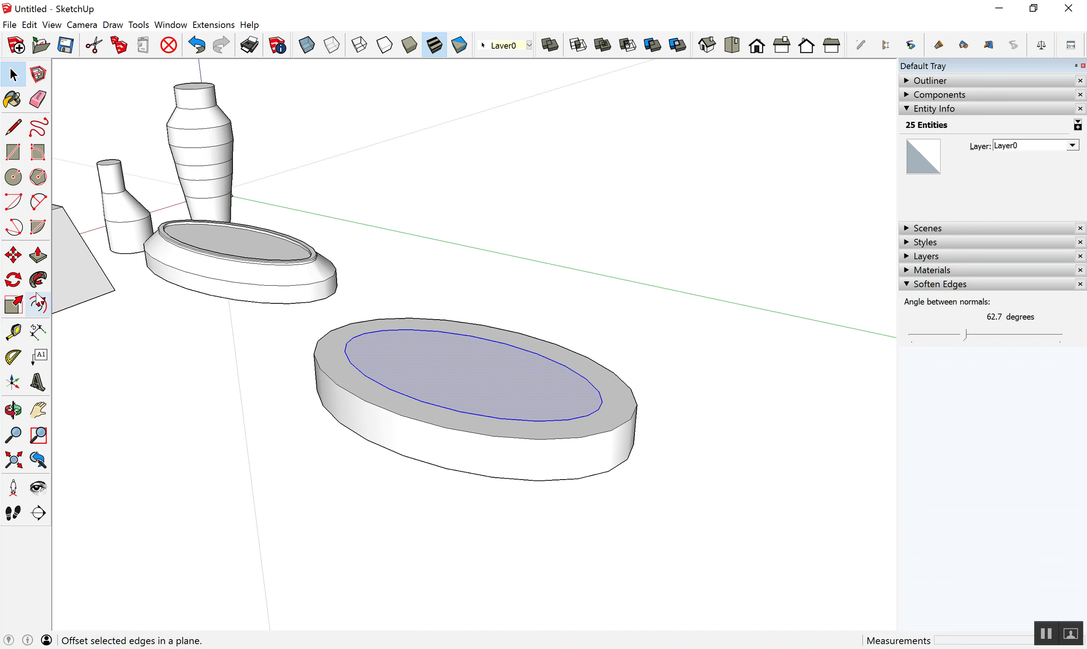
{"action": "left_click", "coordinate": [15, 262]}
{"action": "mouse_move", "coordinate": [459, 371]}
{"action": "left_mouse_down"}
{"action": "mouse_move", "coordinate": [456, 271]}
{"action": "mouse_move", "coordinate": [466, 292]}
{"action": "mouse_move", "coordinate": [445, 330]}
{"action": "mouse_move", "coordinate": [437, 314]}
{"action": "mouse_move", "coordinate": [452, 301]}
{"action": "mouse_move", "coordinate": [478, 306]}
{"action": "mouse_move", "coordinate": [475, 354]}
{"action": "left_mouse_up"}
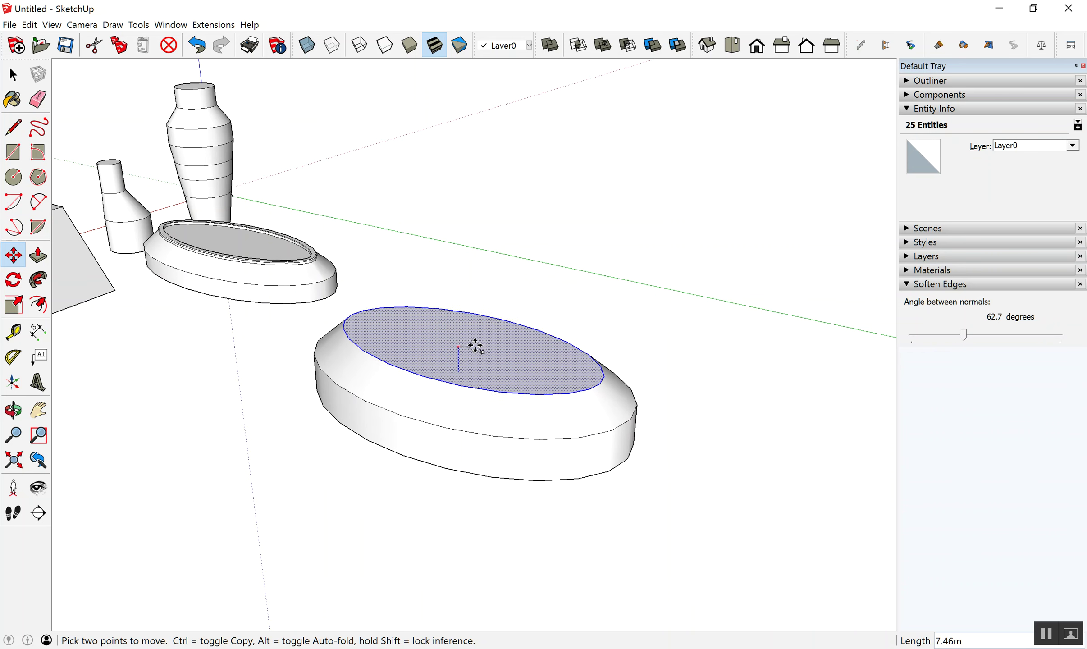
Finish raising the inner oval, then inset its top face by 2.00m.
{"action": "mouse_move", "coordinate": [423, 352]}
{"action": "middle_mouse_down"}
{"action": "mouse_move", "coordinate": [835, 406]}
{"action": "mouse_move", "coordinate": [690, 393]}
{"action": "middle_mouse_up"}
{"action": "scroll", "coordinate": [837, 359], "scroll_direction": "up", "scroll_amount": 3}
{"action": "mouse_move", "coordinate": [837, 359]}
{"action": "middle_mouse_down"}
{"action": "mouse_move", "coordinate": [674, 428]}
{"action": "mouse_move", "coordinate": [750, 447]}
{"action": "mouse_move", "coordinate": [715, 378]}
{"action": "middle_mouse_up"}
{"action": "key", "text": "f"}
{"action": "left_click", "coordinate": [722, 386]}
{"action": "left_click", "coordinate": [688, 395]}
{"action": "key", "text": "space"}
Pull the outer ring face up into a tall rim wall.
{"action": "left_click", "coordinate": [714, 378]}
{"action": "scroll", "coordinate": [715, 377], "scroll_direction": "up", "scroll_amount": 2}
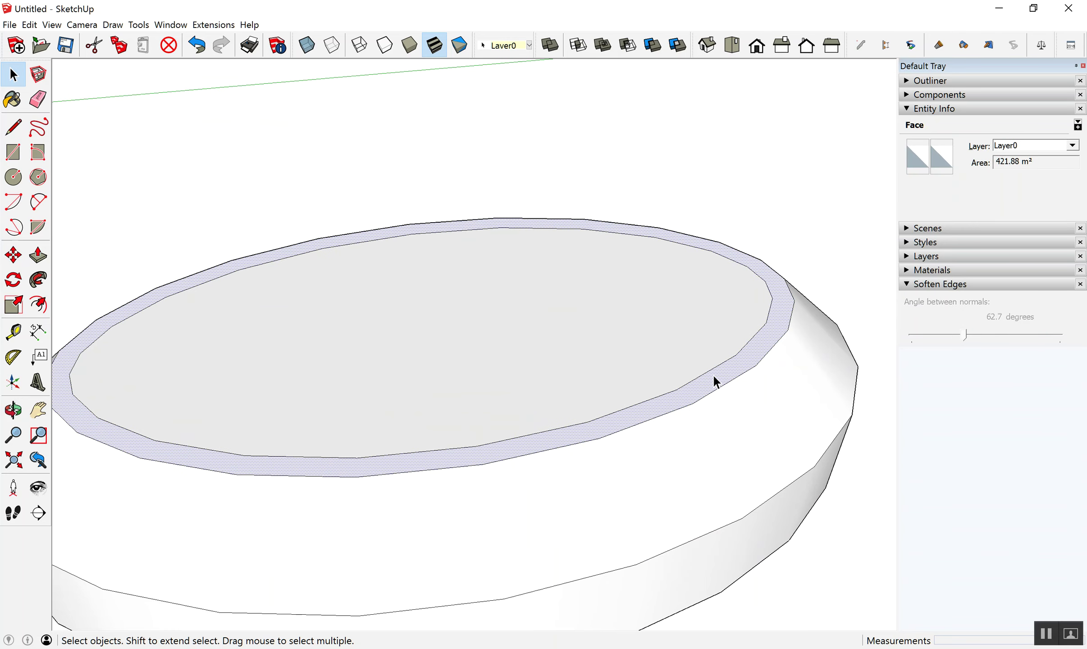
{"action": "key", "text": "p"}
{"action": "left_click", "coordinate": [717, 378]}
{"action": "left_click", "coordinate": [720, 328]}
{"action": "key", "text": "space"}
{"action": "mouse_move", "coordinate": [721, 328]}
{"action": "middle_mouse_down"}
{"action": "mouse_move", "coordinate": [641, 413]}
{"action": "mouse_move", "coordinate": [687, 352]}
{"action": "middle_mouse_up"}
{"action": "scroll", "coordinate": [686, 346], "scroll_direction": "up", "scroll_amount": 1}
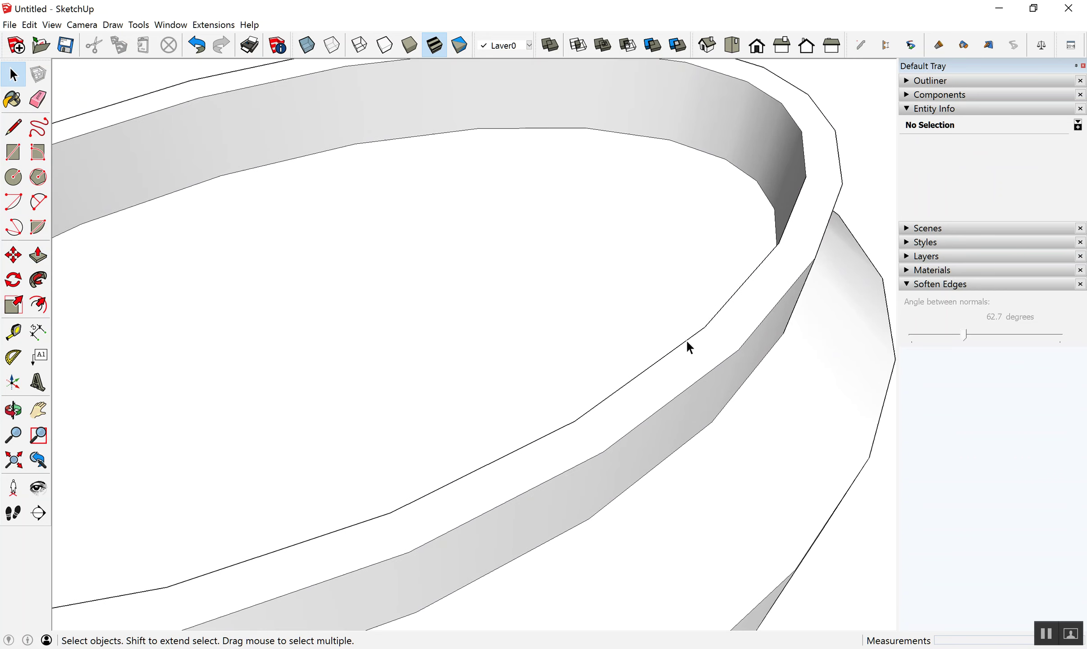
Draw a line from the wall's edge vertex across the top.
{"action": "key", "text": "l"}
{"action": "left_click", "coordinate": [705, 327]}
{"action": "left_click", "coordinate": [576, 421]}
{"action": "scroll", "coordinate": [581, 408], "scroll_direction": "down", "scroll_amount": 3}
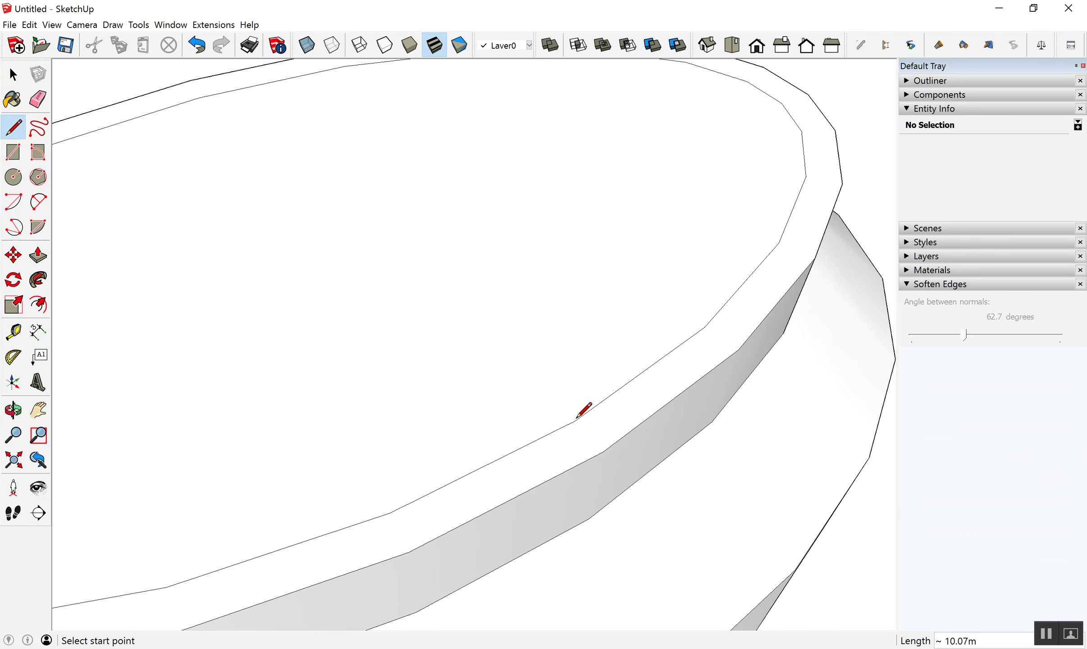
{"action": "key", "text": "space"}
{"action": "left_click", "coordinate": [548, 381]}
{"action": "mouse_move", "coordinate": [549, 381]}
{"action": "middle_mouse_down"}
{"action": "mouse_move", "coordinate": [687, 352]}
{"action": "mouse_move", "coordinate": [680, 325]}
{"action": "mouse_move", "coordinate": [687, 331]}
{"action": "mouse_move", "coordinate": [651, 336]}
{"action": "middle_mouse_up"}
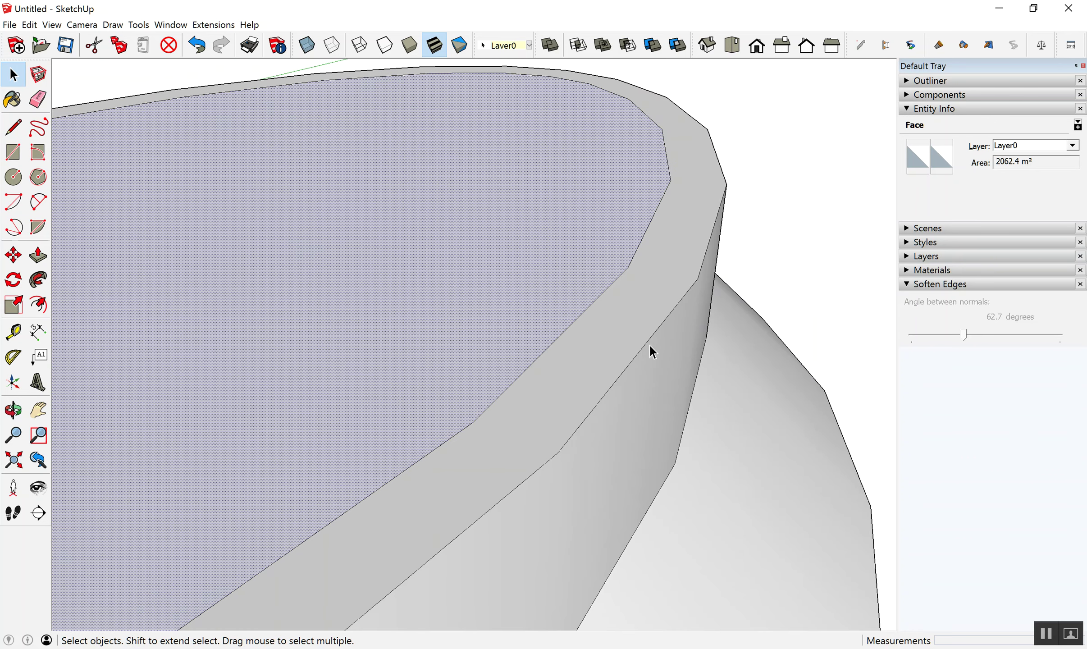
{"action": "scroll", "coordinate": [648, 337], "scroll_direction": "up", "scroll_amount": 1}
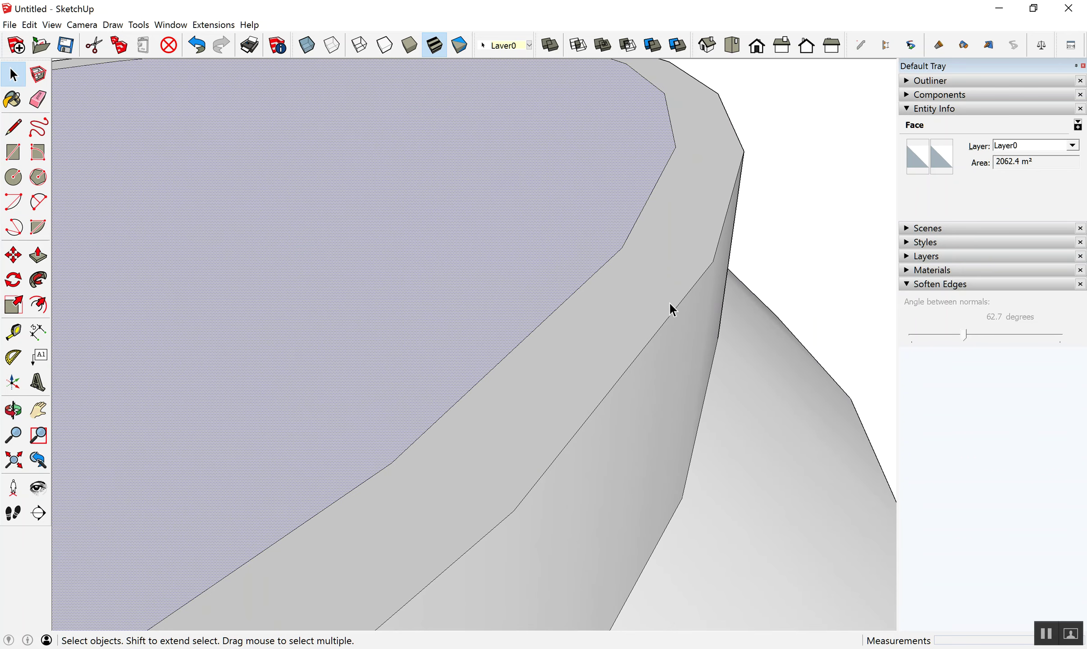
Add two offset edges splitting the band and the large top face.
{"action": "key", "text": "f"}
{"action": "left_click", "coordinate": [678, 305]}
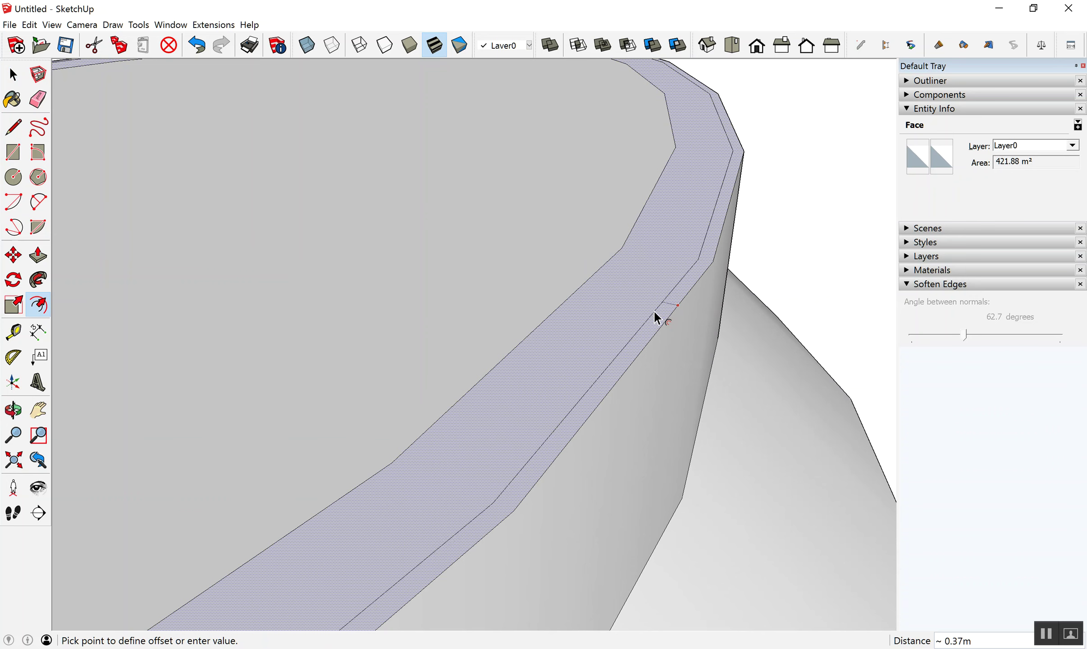
{"action": "left_click", "coordinate": [654, 310]}
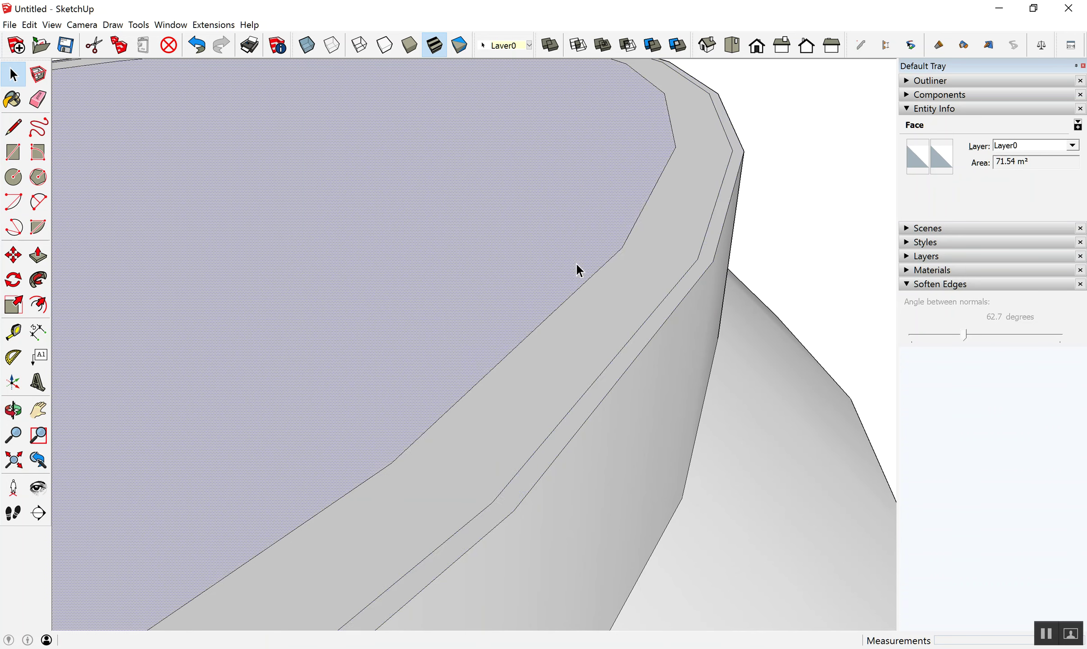
{"action": "scroll", "coordinate": [577, 265], "scroll_direction": "up", "scroll_amount": 2}
{"action": "left_click", "coordinate": [604, 279]}
{"action": "left_click", "coordinate": [624, 300]}
{"action": "key", "text": "space"}
{"action": "scroll", "coordinate": [669, 341], "scroll_direction": "down", "scroll_amount": 1}
Move the 24-segment outer curve down the blue axis to form a sloped lip.
{"action": "left_click", "coordinate": [682, 345]}
{"action": "mouse_move", "coordinate": [680, 351]}
{"action": "middle_mouse_down"}
{"action": "mouse_move", "coordinate": [673, 309]}
{"action": "mouse_move", "coordinate": [721, 272]}
{"action": "middle_mouse_up"}
{"action": "key", "text": "m"}
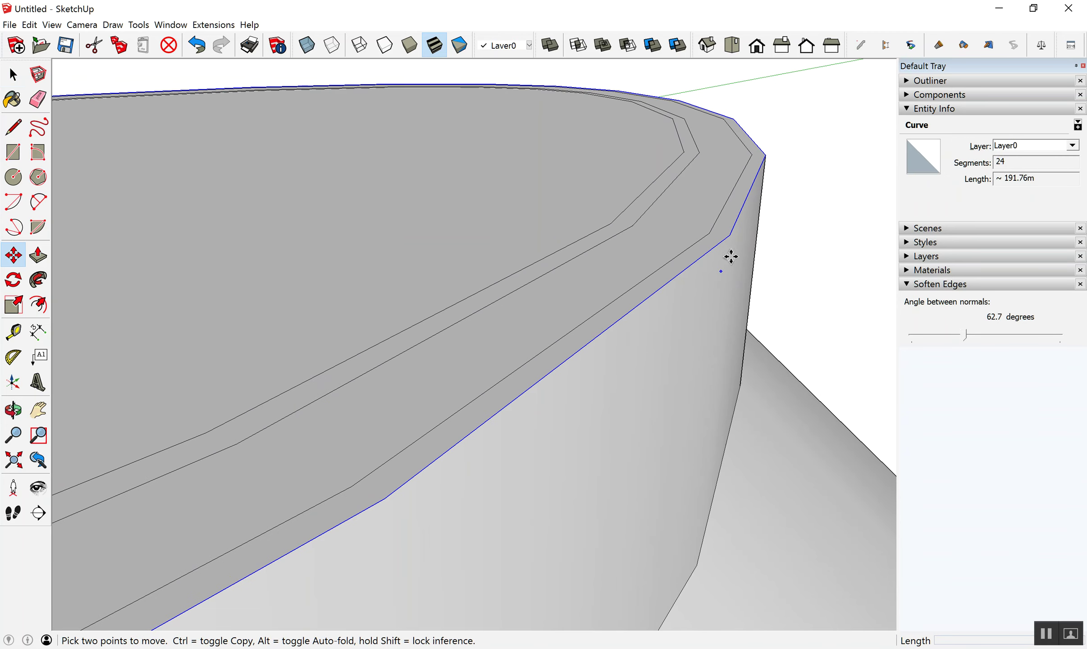
{"action": "left_click", "coordinate": [730, 235]}
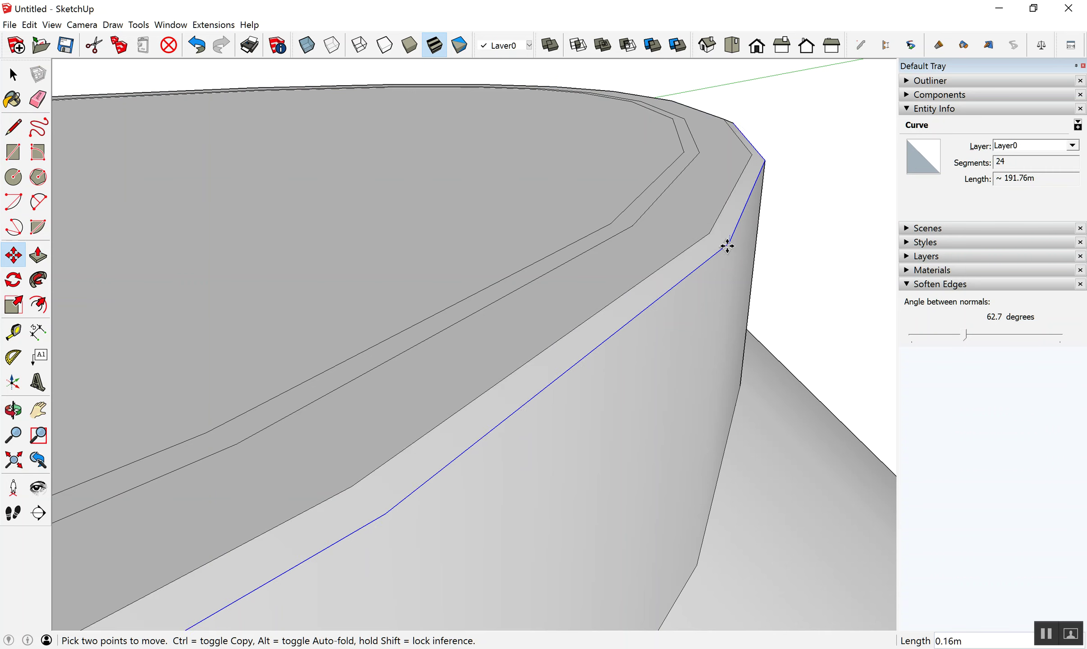
{"action": "left_click", "coordinate": [724, 259]}
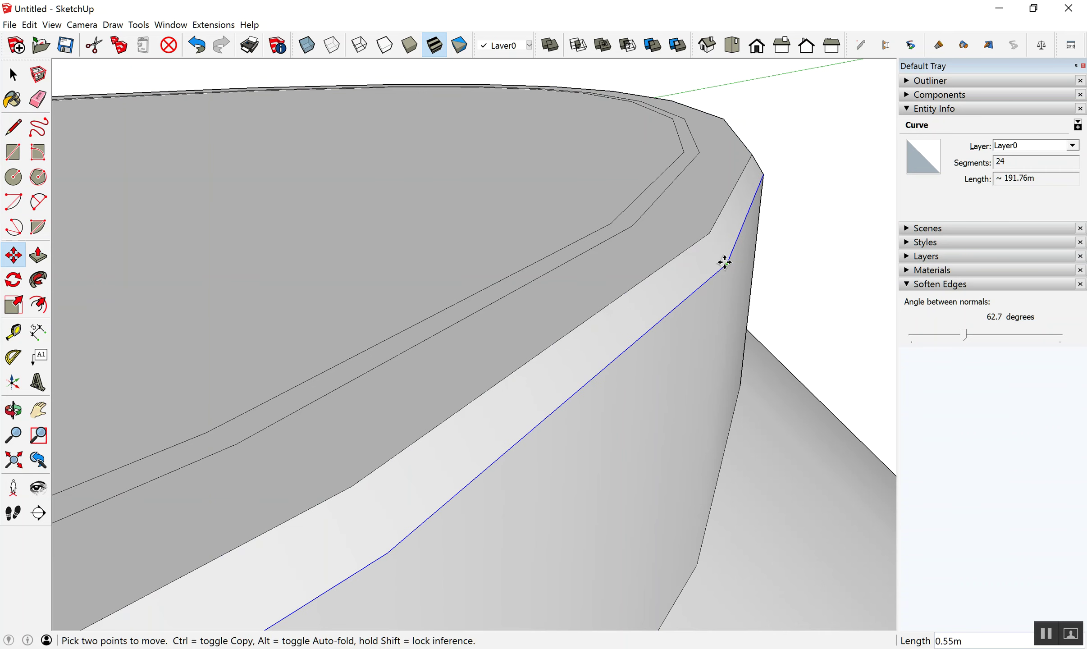
{"action": "key", "text": "space"}
{"action": "left_click", "coordinate": [553, 222]}
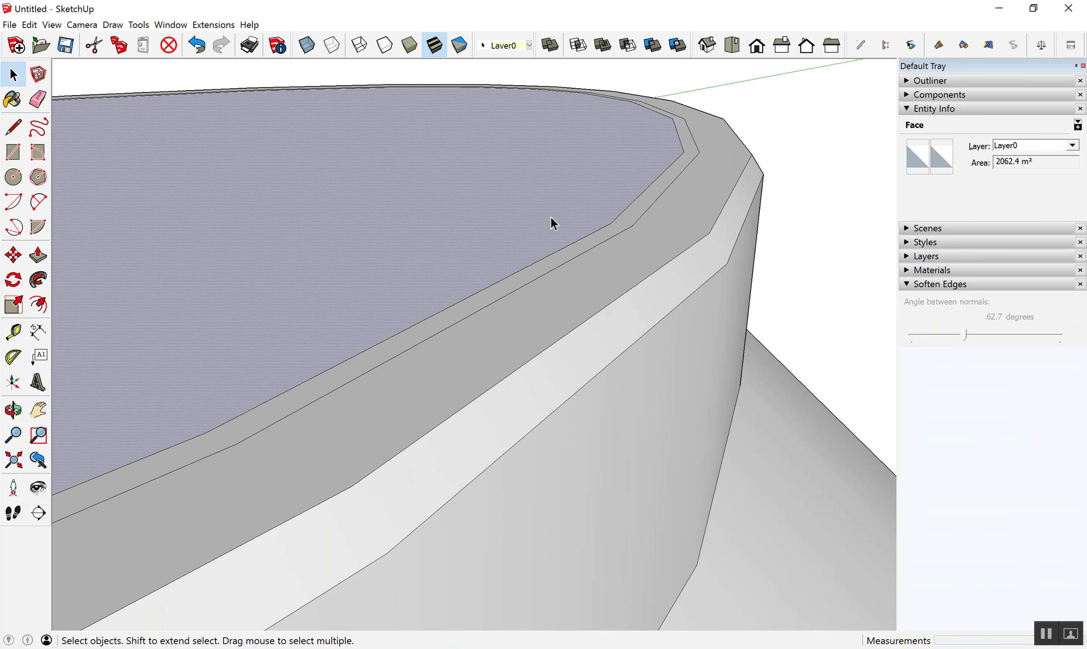
Erase the top face of the oval vessel to open it up.
{"action": "scroll", "coordinate": [553, 221], "scroll_direction": "up", "scroll_amount": 1}
{"action": "right_click", "coordinate": [552, 219]}
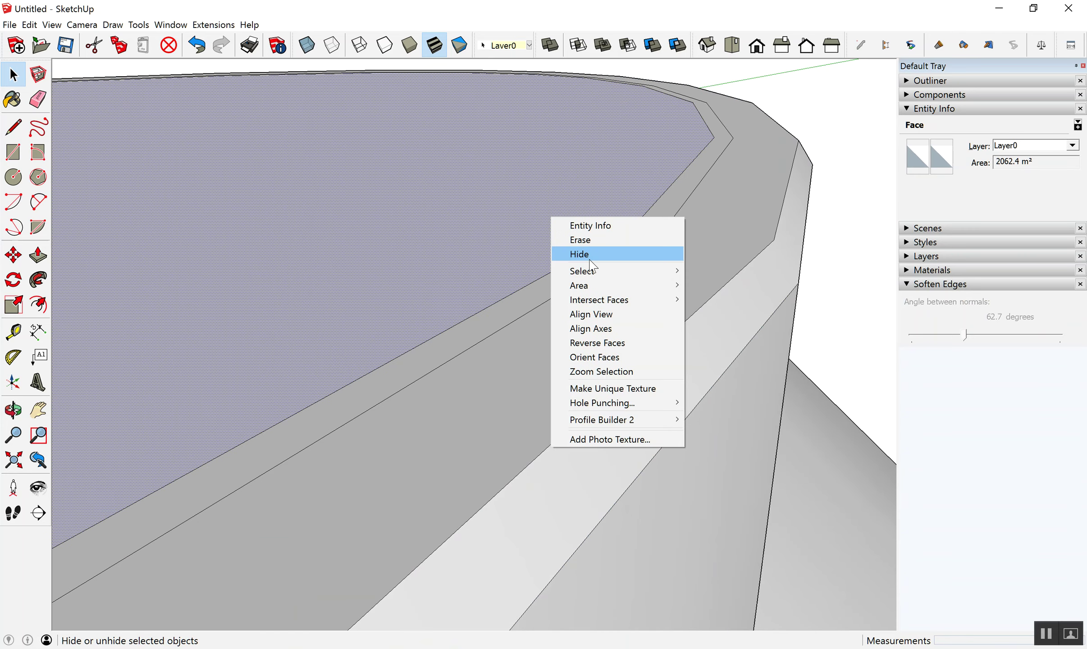
{"action": "left_click", "coordinate": [598, 247]}
{"action": "mouse_move", "coordinate": [687, 242]}
{"action": "middle_mouse_down"}
{"action": "mouse_move", "coordinate": [786, 245]}
{"action": "mouse_move", "coordinate": [716, 229]}
{"action": "middle_mouse_up"}
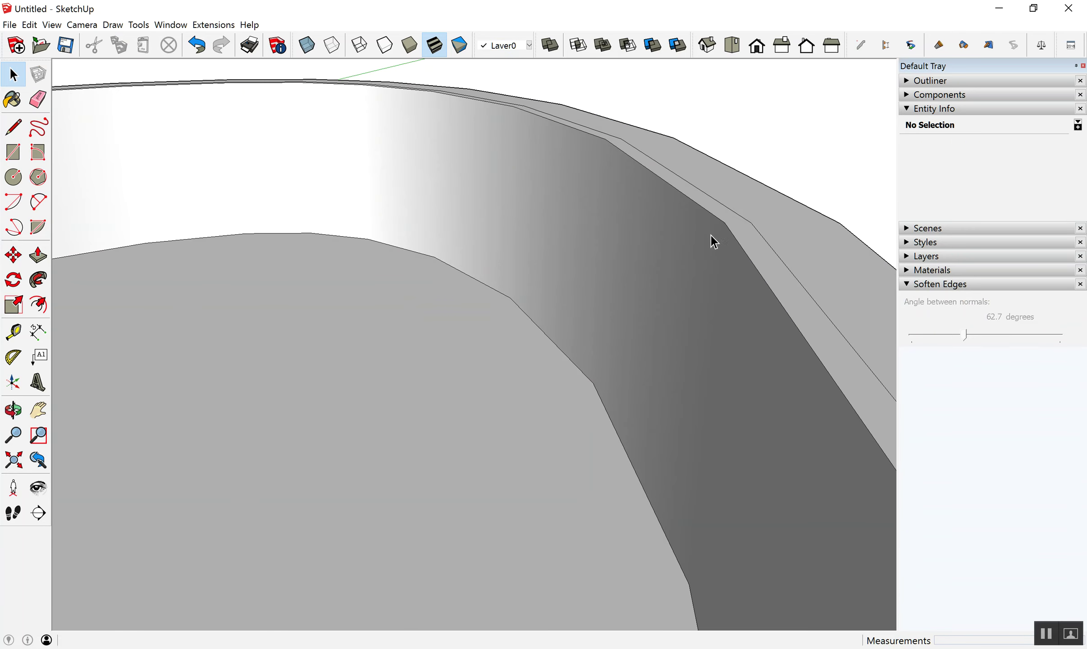
Move the vessel's outer rim curve down slightly to lower the lip.
{"action": "key", "text": "m"}
{"action": "left_click", "coordinate": [723, 220]}
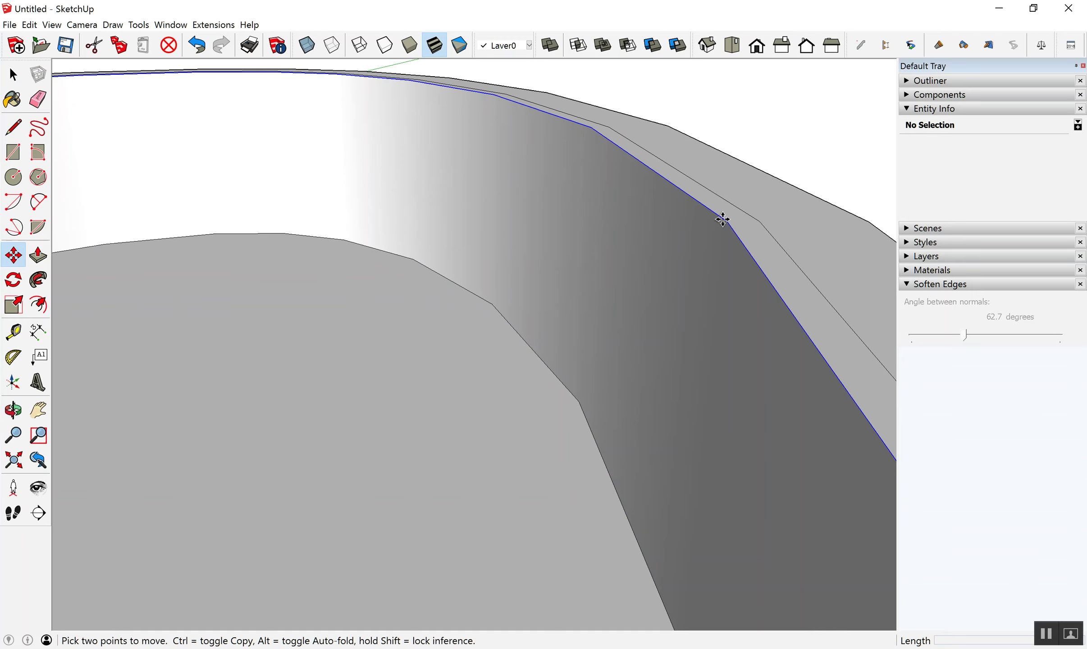
{"action": "key", "text": "space"}
{"action": "scroll", "coordinate": [667, 260], "scroll_direction": "down", "scroll_amount": 5}
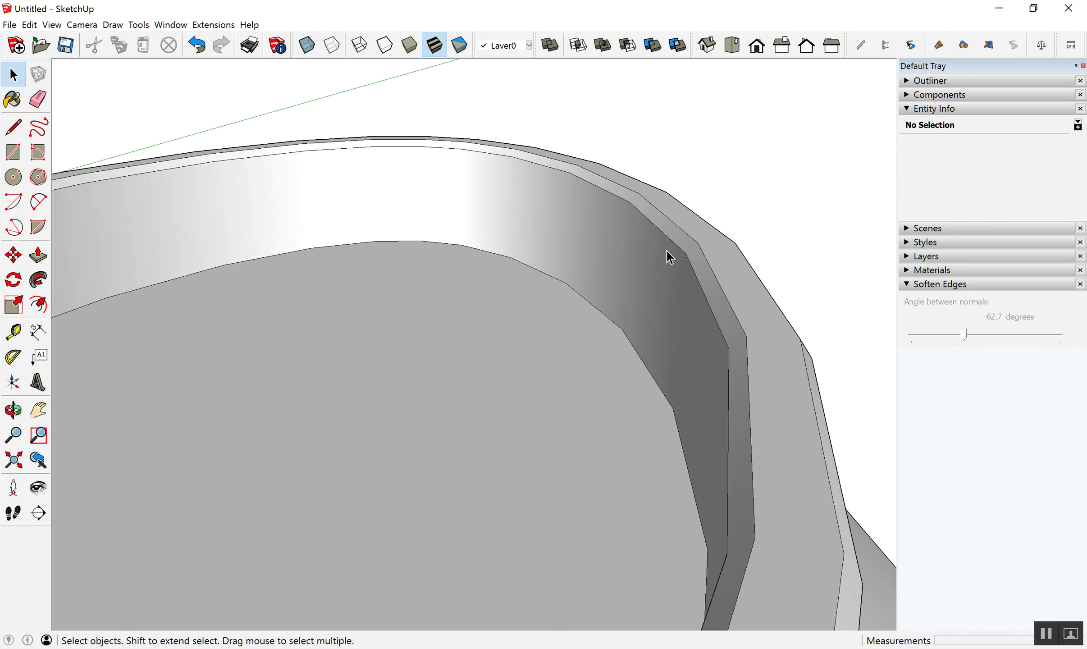
{"action": "scroll", "coordinate": [671, 250], "scroll_direction": "down", "scroll_amount": 5}
{"action": "scroll", "coordinate": [667, 244], "scroll_direction": "down", "scroll_amount": 3}
Zoom out and orbit to view all the objects in the scene.
{"action": "middle_click_drag", "start_coordinate": [667, 244], "coordinate": [373, 342]}
{"action": "scroll", "coordinate": [641, 274], "scroll_direction": "down", "scroll_amount": 5}
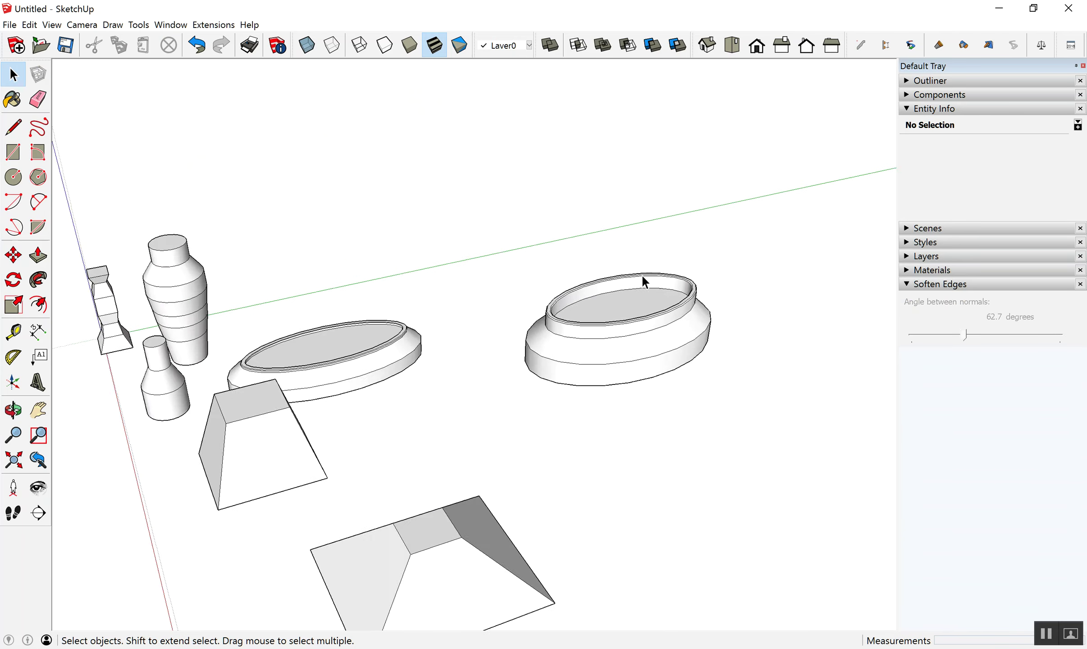
{"action": "scroll", "coordinate": [642, 274], "scroll_direction": "down", "scroll_amount": 3}
{"action": "middle_click_drag", "start_coordinate": [641, 274], "coordinate": [597, 319]}
{"action": "scroll", "coordinate": [308, 349], "scroll_direction": "up", "scroll_amount": 3}
{"action": "scroll", "coordinate": [302, 271], "scroll_direction": "up", "scroll_amount": 2}
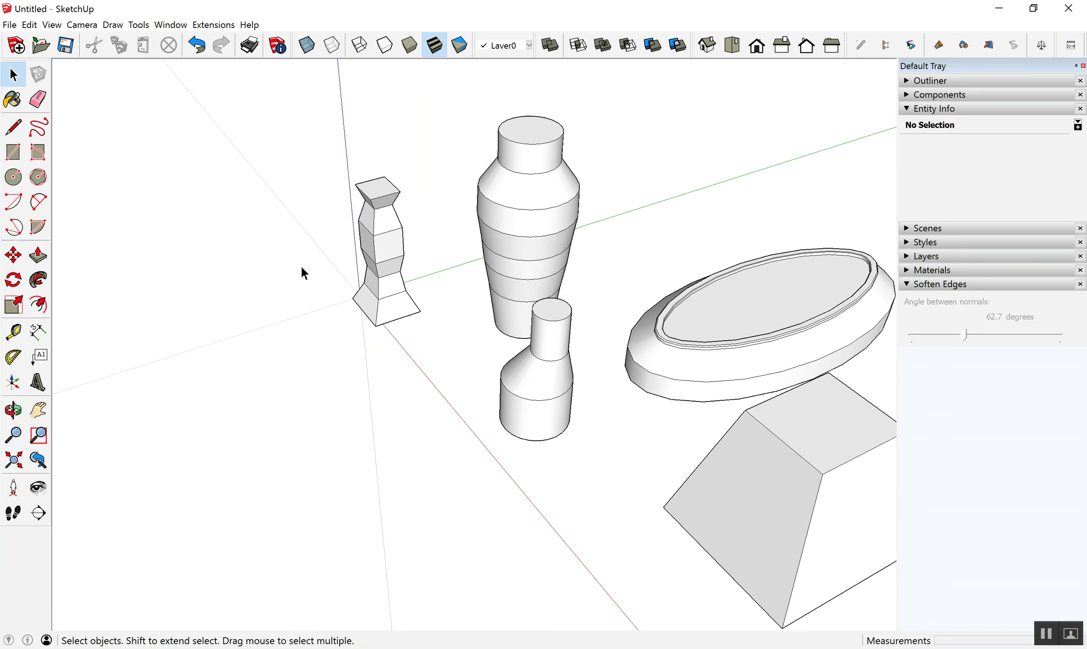
{"action": "middle_click_drag", "start_coordinate": [300, 265], "coordinate": [394, 222]}
{"action": "scroll", "coordinate": [268, 248], "scroll_direction": "up", "scroll_amount": 3}
{"action": "scroll", "coordinate": [401, 329], "scroll_direction": "up", "scroll_amount": 2}
{"action": "scroll", "coordinate": [401, 329], "scroll_direction": "down", "scroll_amount": 3}
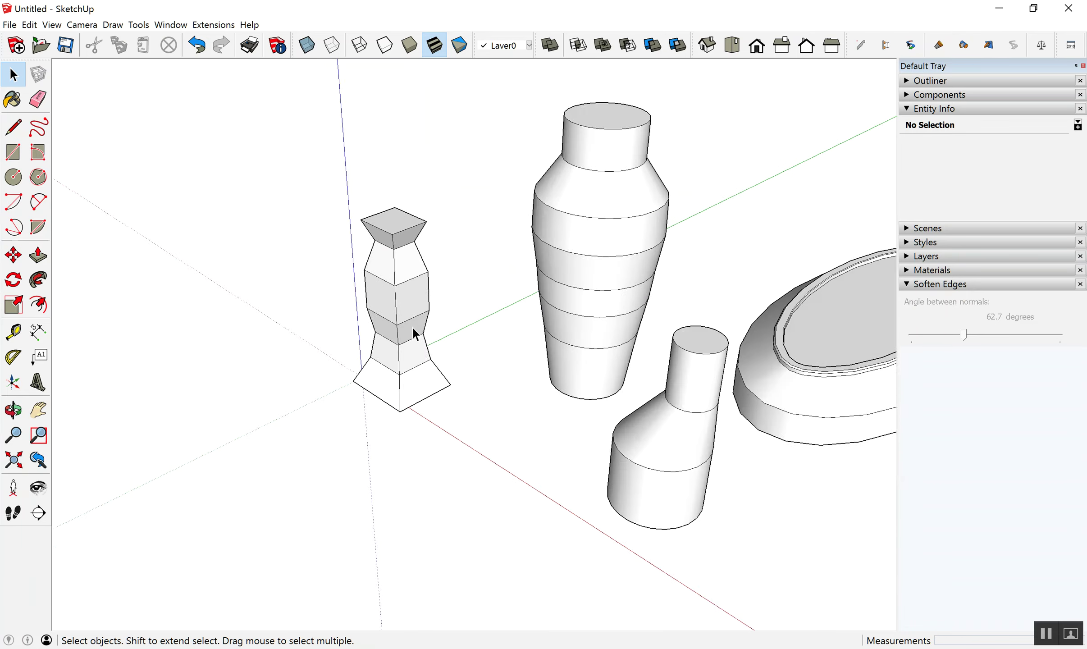
{"action": "scroll", "coordinate": [409, 326], "scroll_direction": "down", "scroll_amount": 2}
{"action": "scroll", "coordinate": [376, 332], "scroll_direction": "down", "scroll_amount": 1}
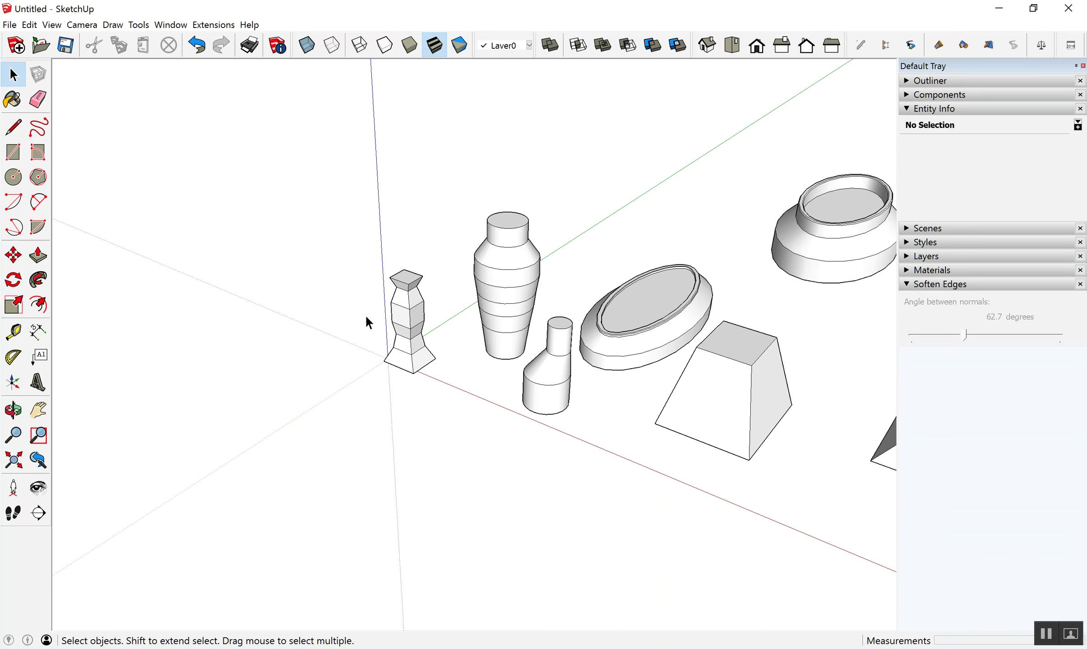
{"action": "scroll", "coordinate": [438, 343], "scroll_direction": "up", "scroll_amount": 2}
{"action": "scroll", "coordinate": [437, 344], "scroll_direction": "up", "scroll_amount": 2}
{"action": "scroll", "coordinate": [438, 343], "scroll_direction": "up", "scroll_amount": 2}
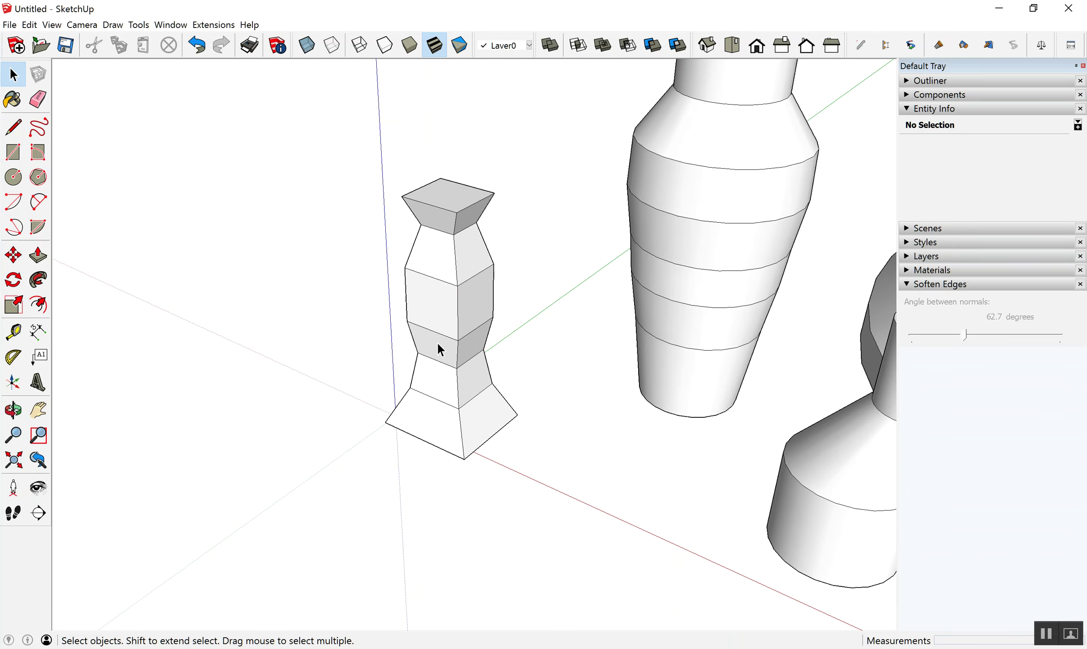
{"action": "scroll", "coordinate": [441, 349], "scroll_direction": "down", "scroll_amount": 3}
{"action": "scroll", "coordinate": [443, 332], "scroll_direction": "down", "scroll_amount": 2}
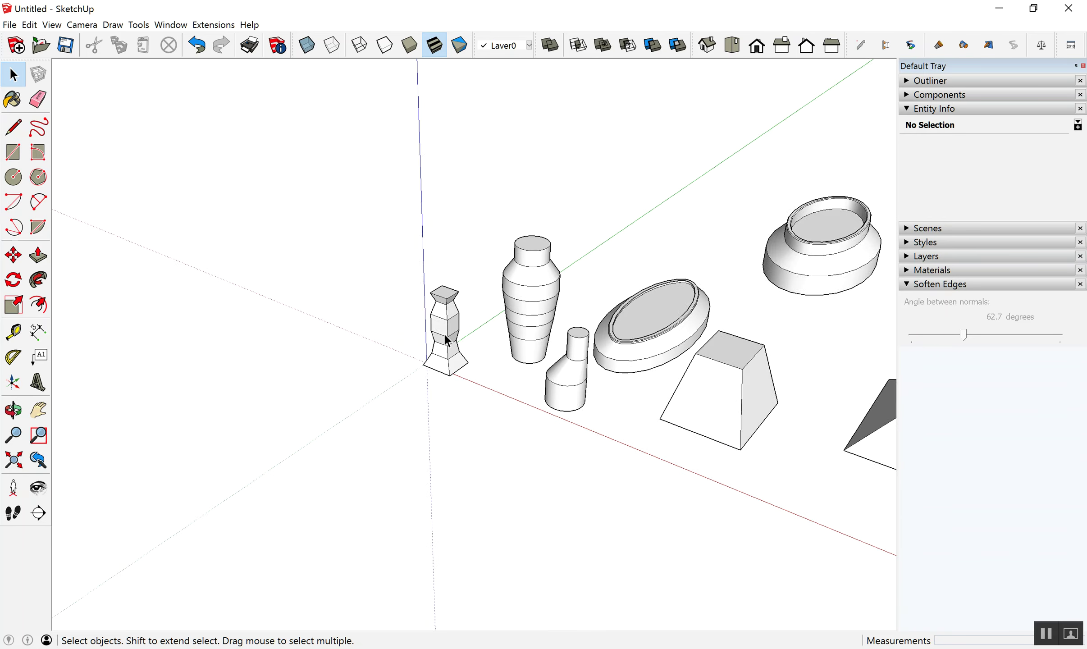
{"action": "scroll", "coordinate": [445, 401], "scroll_direction": "up", "scroll_amount": 1}
Draw a ground rectangle left of the small square vase, undoing and redrawing it.
{"action": "key", "text": "r"}
{"action": "left_click", "coordinate": [268, 377]}
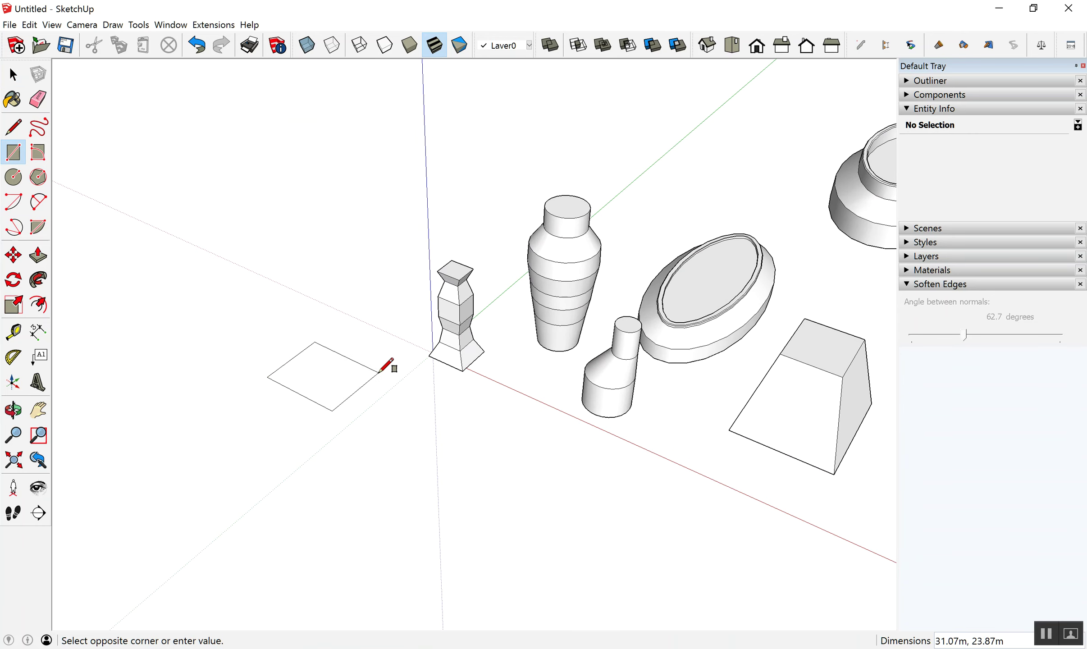
{"action": "left_click", "coordinate": [334, 362]}
{"action": "scroll", "coordinate": [284, 356], "scroll_direction": "up", "scroll_amount": 3}
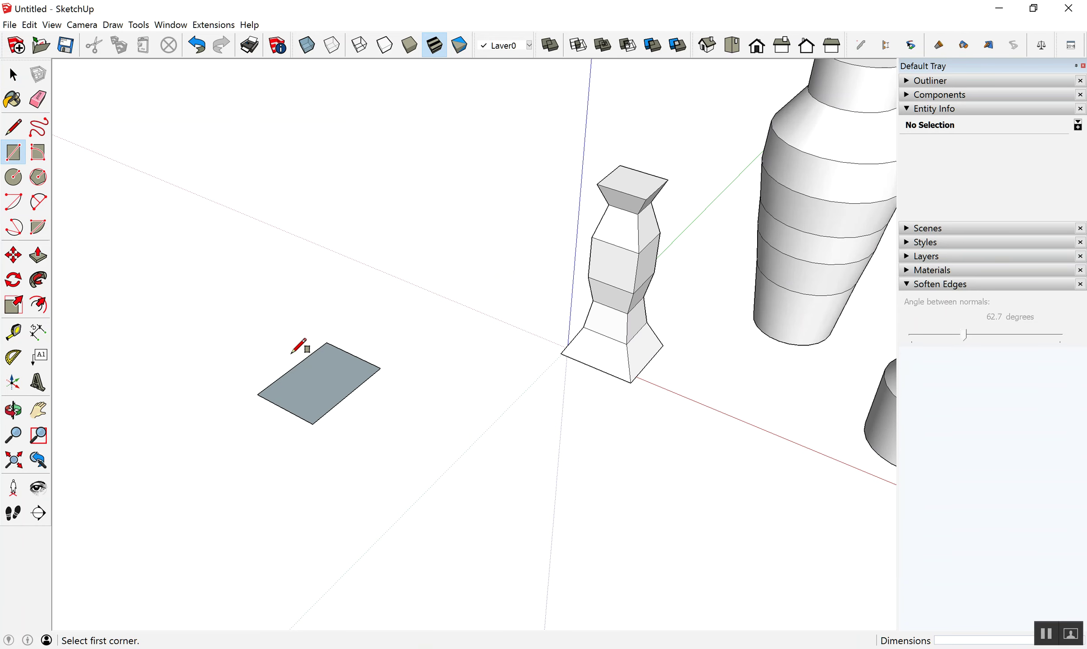
{"action": "scroll", "coordinate": [316, 351], "scroll_direction": "down", "scroll_amount": 1}
{"action": "key", "text": "ctrl+z"}
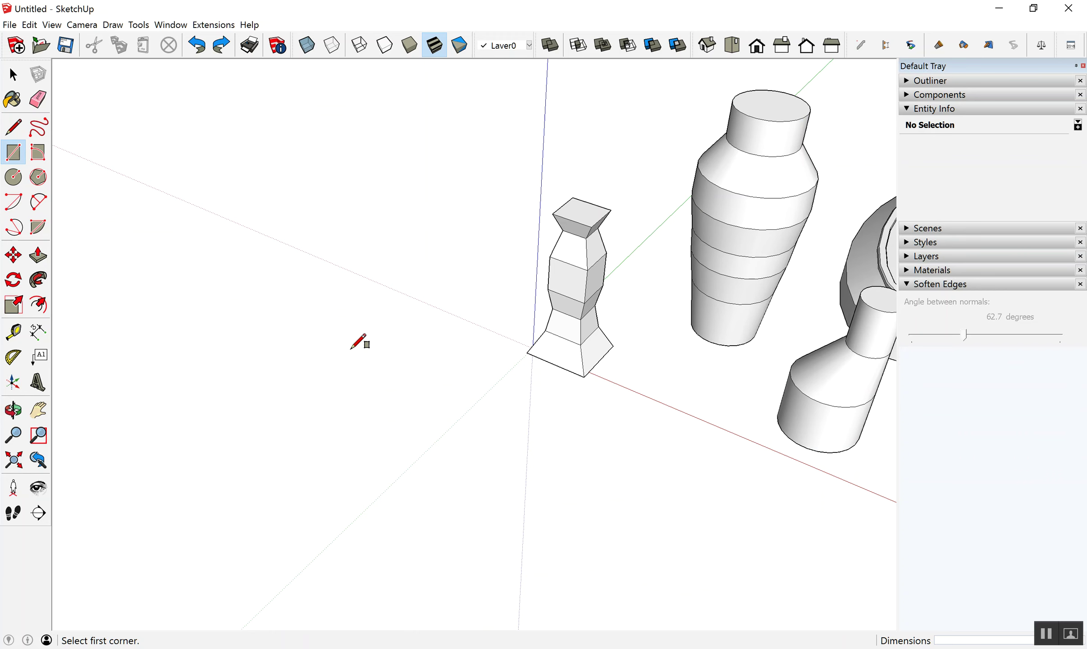
{"action": "left_click", "coordinate": [430, 359]}
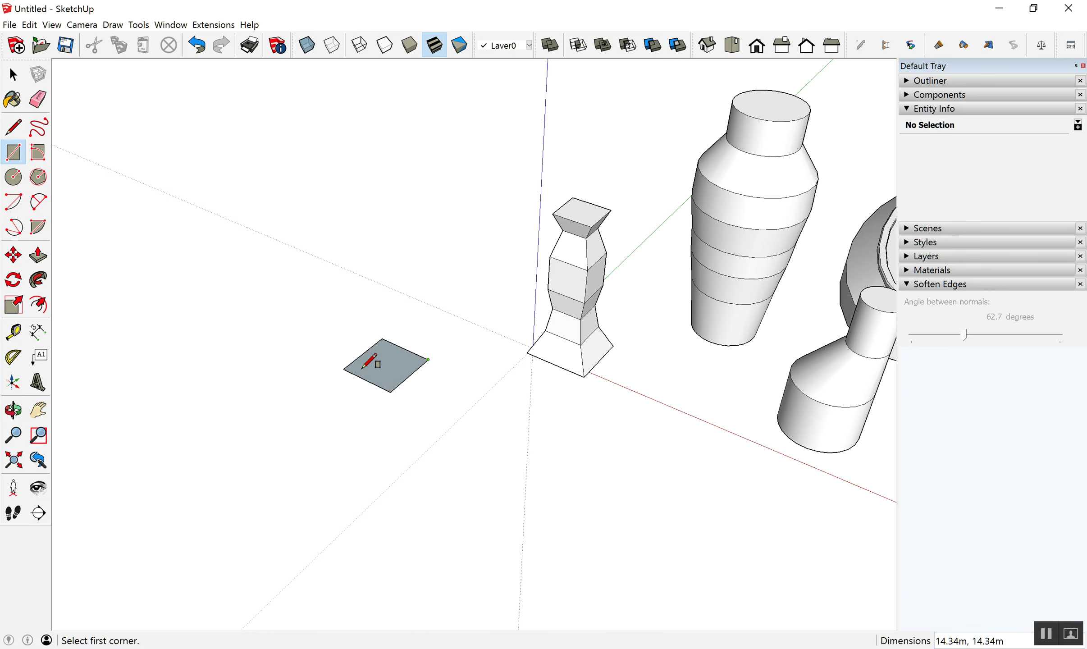
{"action": "scroll", "coordinate": [347, 311], "scroll_direction": "down", "scroll_amount": 2}
{"action": "scroll", "coordinate": [364, 359], "scroll_direction": "up", "scroll_amount": 2}
Push/Pull the rectangle up into a box about 10.79m tall.
{"action": "key", "text": "p"}
{"action": "left_click", "coordinate": [389, 381]}
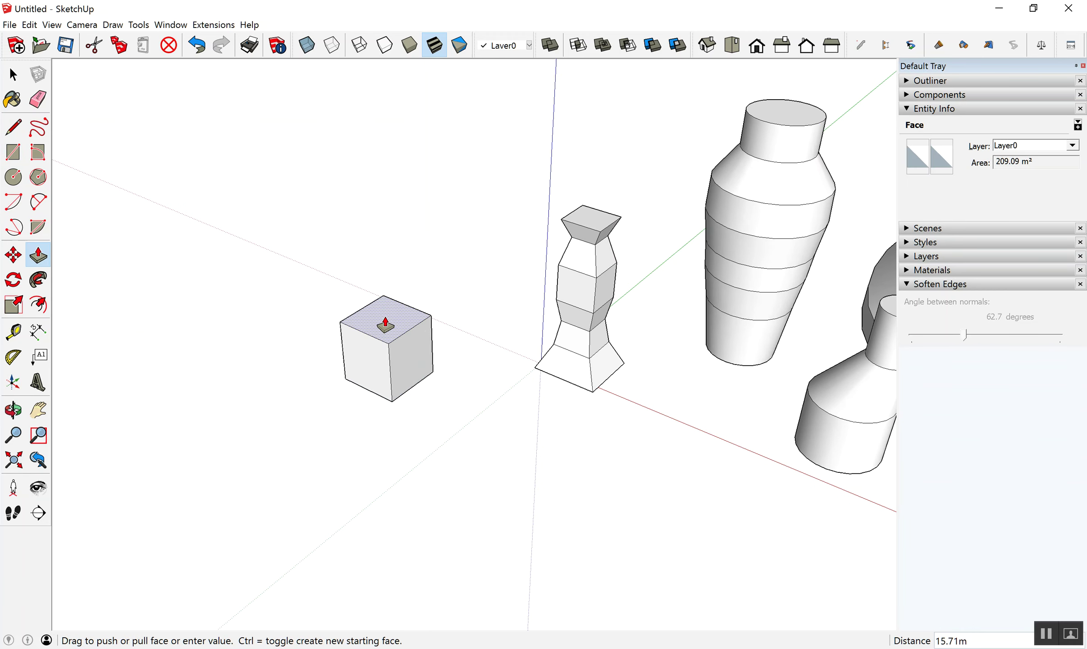
{"action": "left_click", "coordinate": [381, 318]}
{"action": "scroll", "coordinate": [476, 356], "scroll_direction": "down", "scroll_amount": 2}
{"action": "left_click", "coordinate": [420, 356]}
{"action": "key", "text": "Escape"}
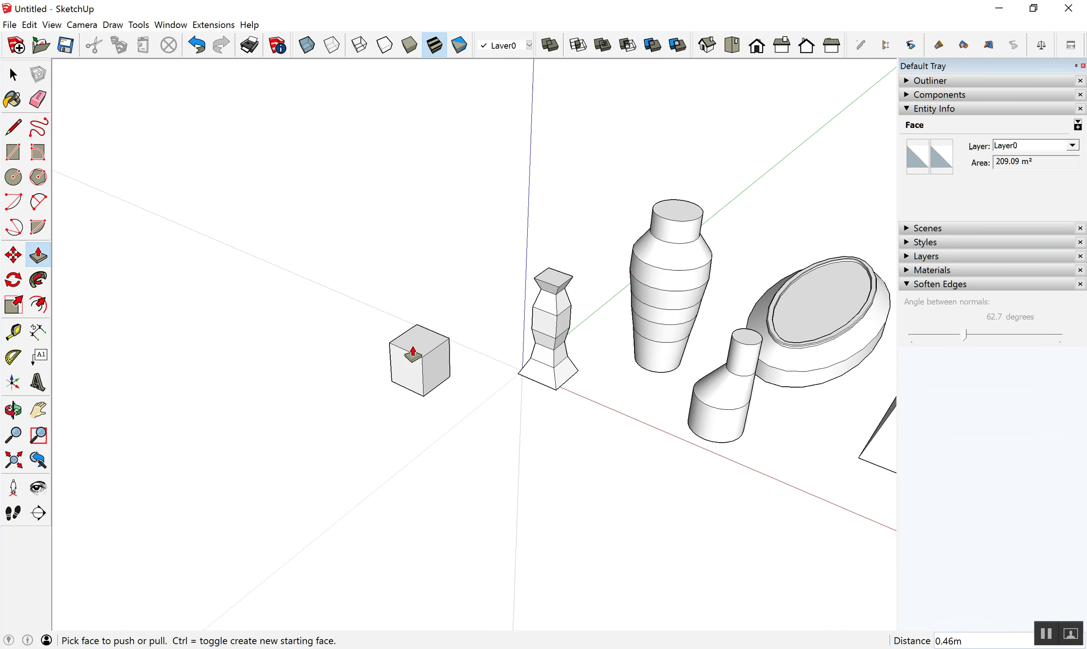
{"action": "scroll", "coordinate": [415, 255], "scroll_direction": "up", "scroll_amount": 2}
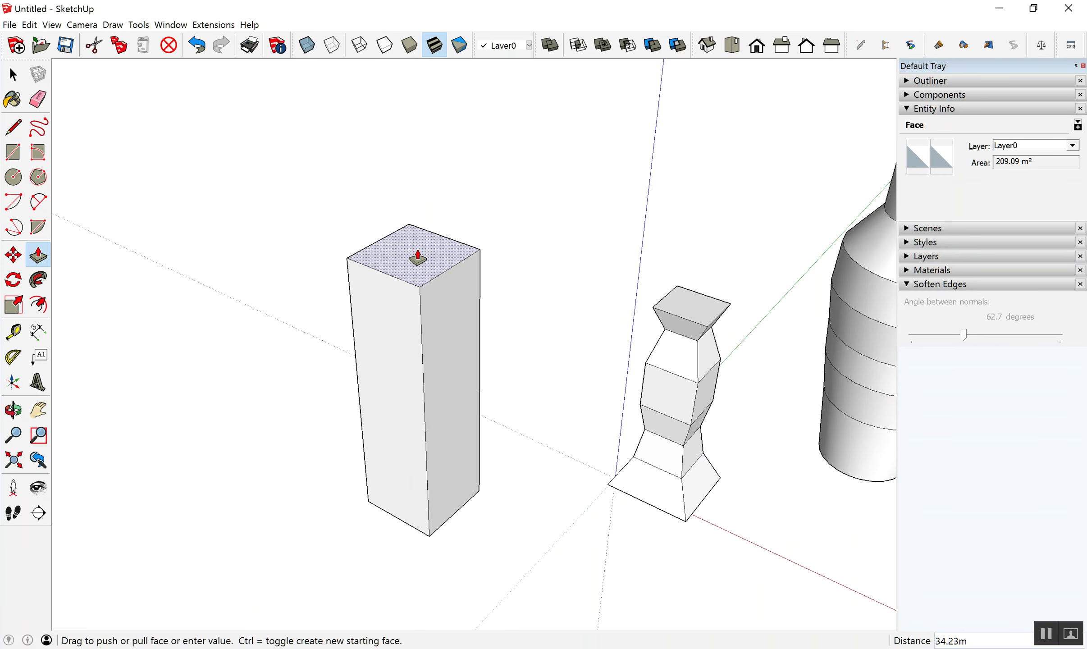
{"action": "left_click", "coordinate": [419, 381]}
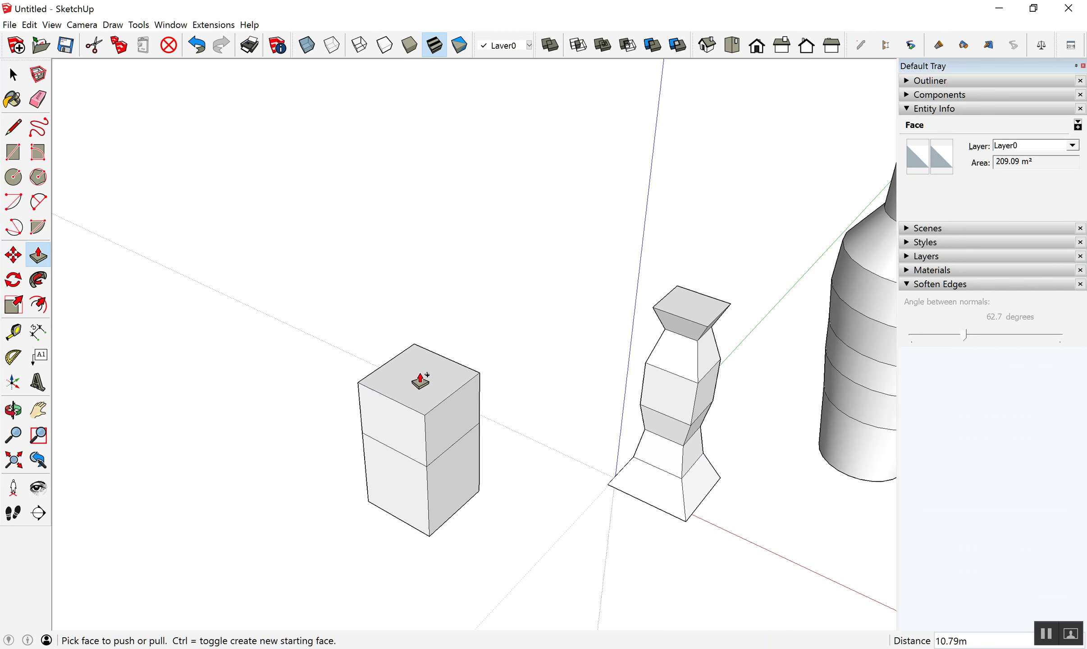
Raise the box's top face in further stages, adding stacked horizontal bands.
{"action": "left_click", "coordinate": [428, 387]}
{"action": "left_click", "coordinate": [426, 282]}
{"action": "scroll", "coordinate": [451, 333], "scroll_direction": "down", "scroll_amount": 2}
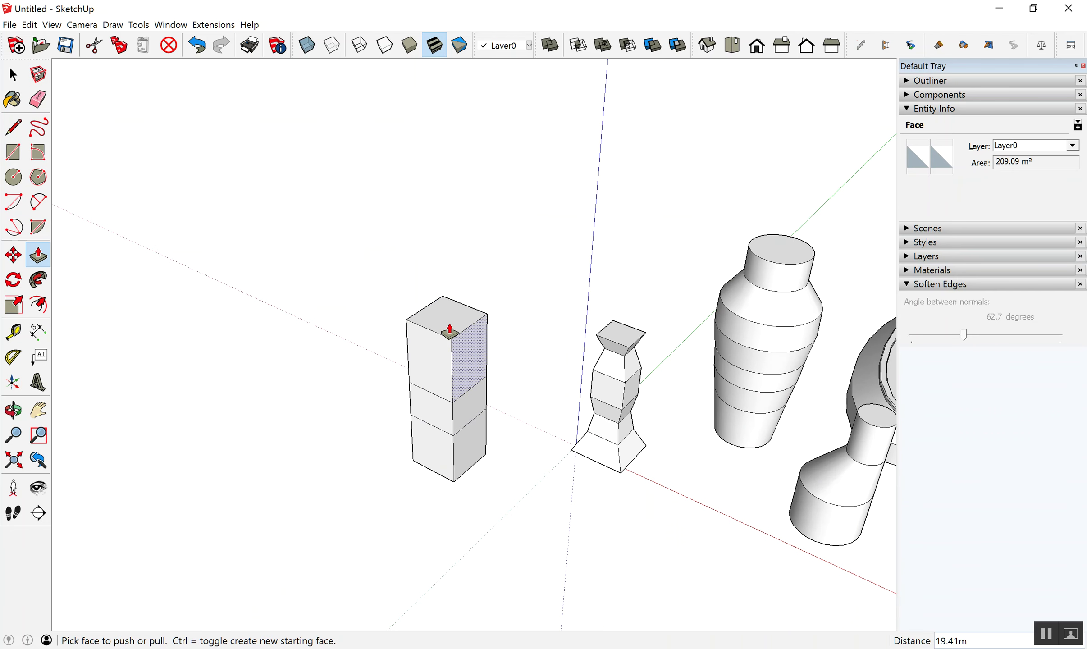
{"action": "left_click", "coordinate": [444, 249]}
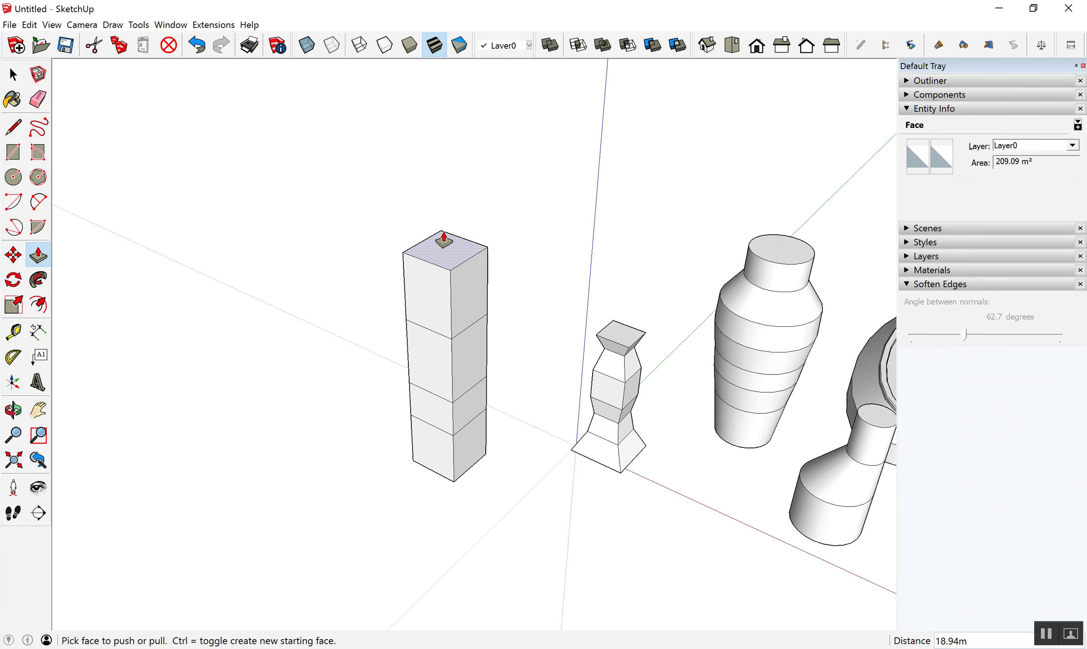
{"action": "left_click", "coordinate": [435, 178]}
{"action": "key", "text": "space"}
{"action": "scroll", "coordinate": [388, 451], "scroll_direction": "down", "scroll_amount": 2}
Select a lower edge ring on the tall box and scale it wider to bulge it.
{"action": "key", "text": "o"}
{"action": "mouse_move", "coordinate": [388, 452]}
{"action": "left_mouse_down"}
{"action": "mouse_move", "coordinate": [754, 252]}
{"action": "mouse_move", "coordinate": [426, 347]}
{"action": "left_mouse_up"}
{"action": "key", "text": "space"}
{"action": "scroll", "coordinate": [378, 353], "scroll_direction": "up", "scroll_amount": 2}
{"action": "scroll", "coordinate": [447, 337], "scroll_direction": "up", "scroll_amount": 2}
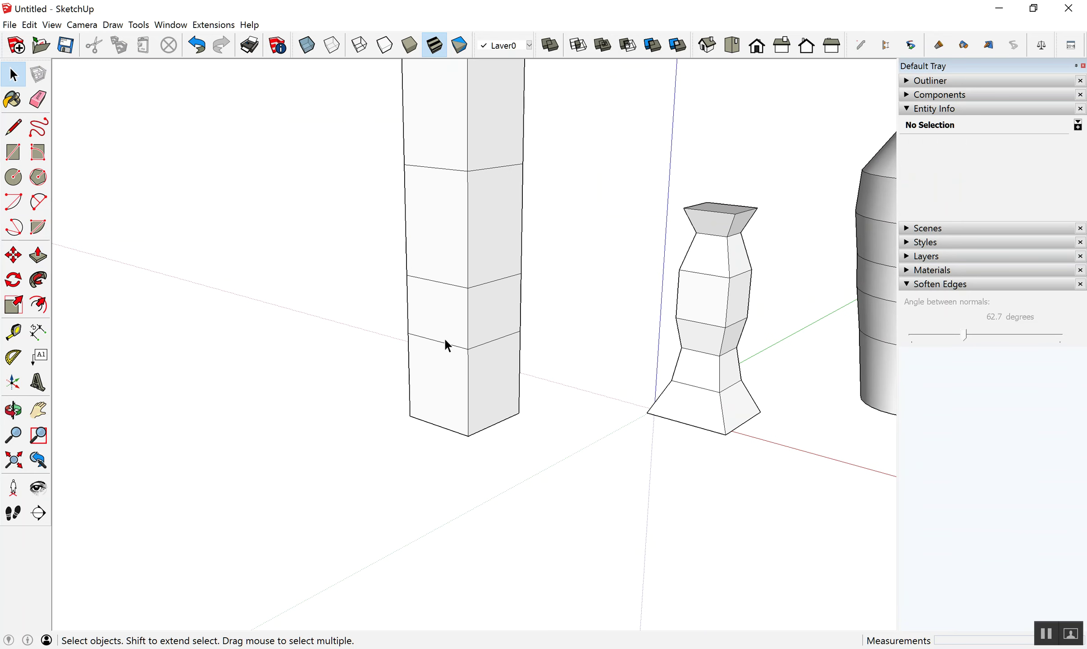
{"action": "left_click_drag", "start_coordinate": [329, 296], "coordinate": [586, 378]}
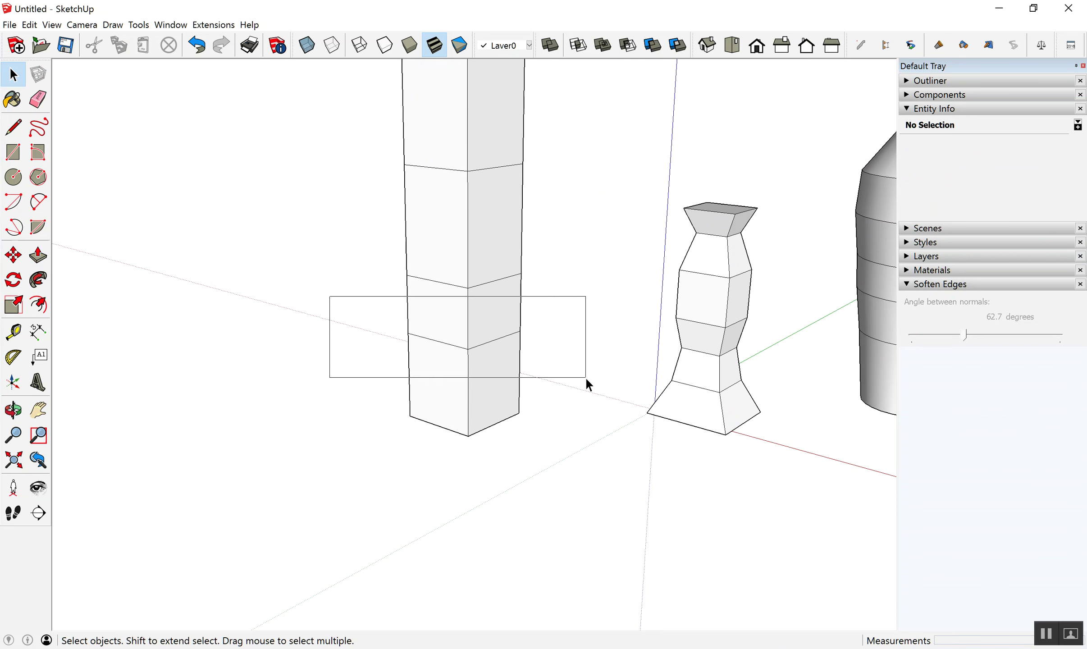
{"action": "scroll", "coordinate": [526, 282], "scroll_direction": "up", "scroll_amount": 1}
{"action": "scroll", "coordinate": [526, 283], "scroll_direction": "up", "scroll_amount": 1}
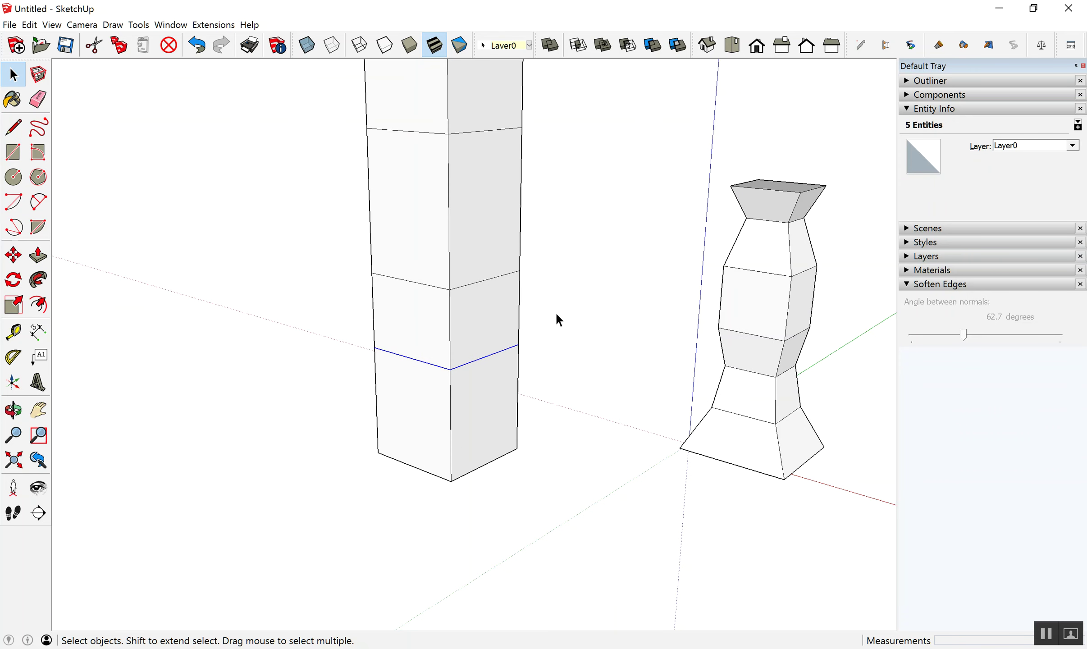
{"action": "key", "text": "s"}
{"action": "mouse_move", "coordinate": [518, 345]}
{"action": "left_mouse_down"}
{"action": "mouse_move", "coordinate": [600, 342]}
{"action": "mouse_move", "coordinate": [570, 333]}
{"action": "mouse_move", "coordinate": [537, 347]}
{"action": "left_mouse_up"}
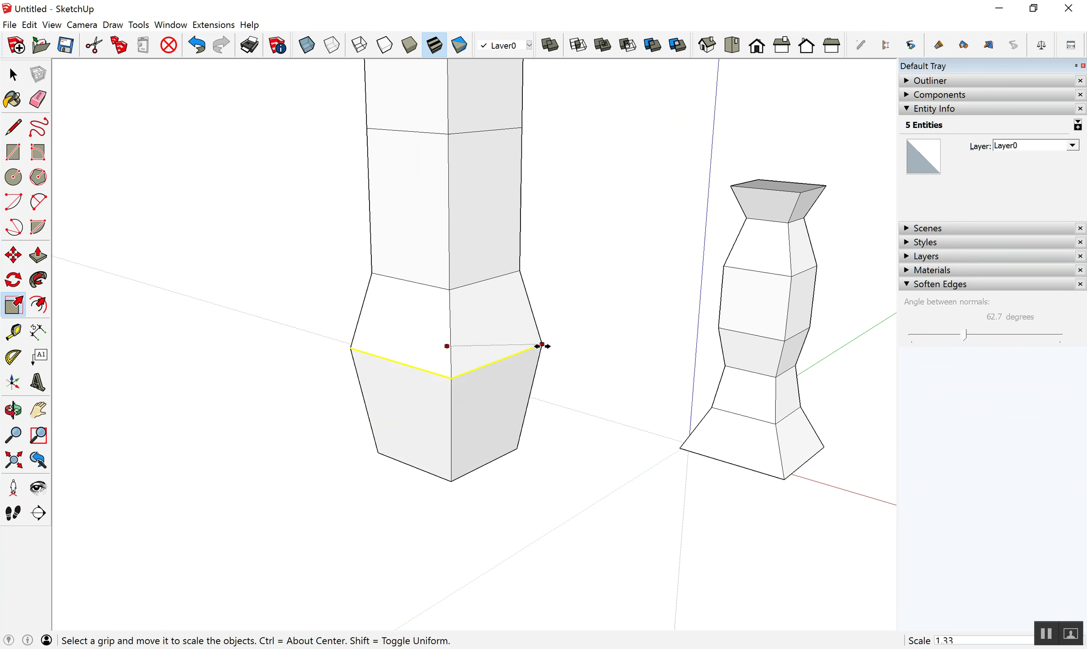
Select the middle edge ring and scale it narrower to pinch the column's waist.
{"action": "scroll", "coordinate": [542, 347], "scroll_direction": "down", "scroll_amount": 3}
{"action": "key", "text": "space"}
{"action": "scroll", "coordinate": [496, 298], "scroll_direction": "up", "scroll_amount": 4}
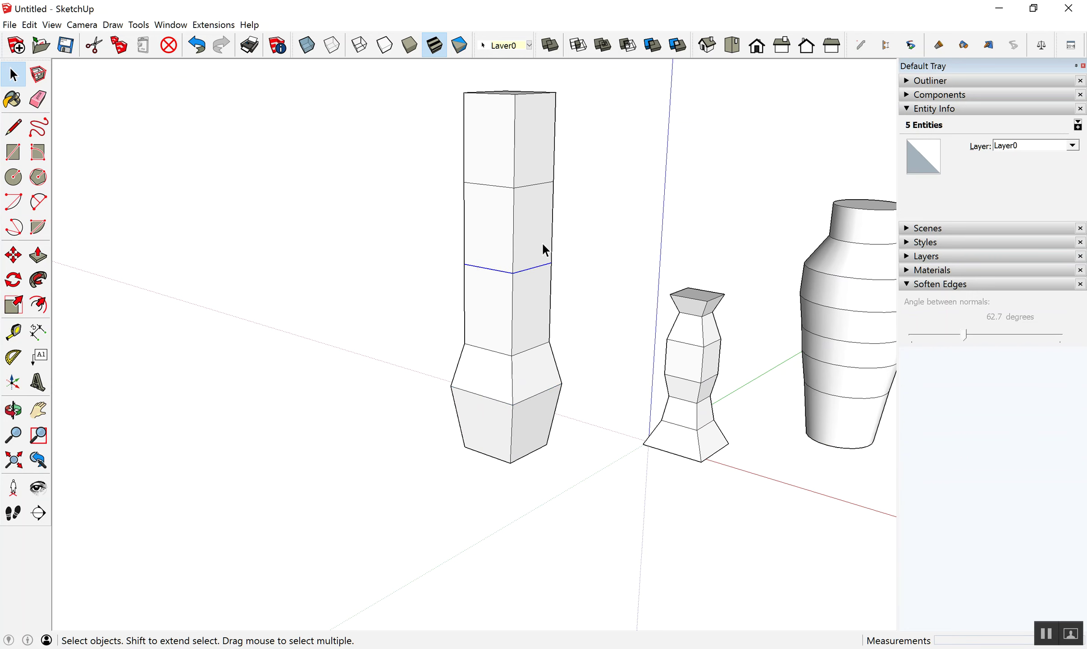
{"action": "scroll", "coordinate": [546, 251], "scroll_direction": "up", "scroll_amount": 3}
{"action": "left_click", "coordinate": [552, 271], "text": "shift"}
{"action": "key", "text": "s"}
{"action": "key", "text": "space"}
{"action": "left_click_drag", "start_coordinate": [378, 244], "coordinate": [556, 288]}
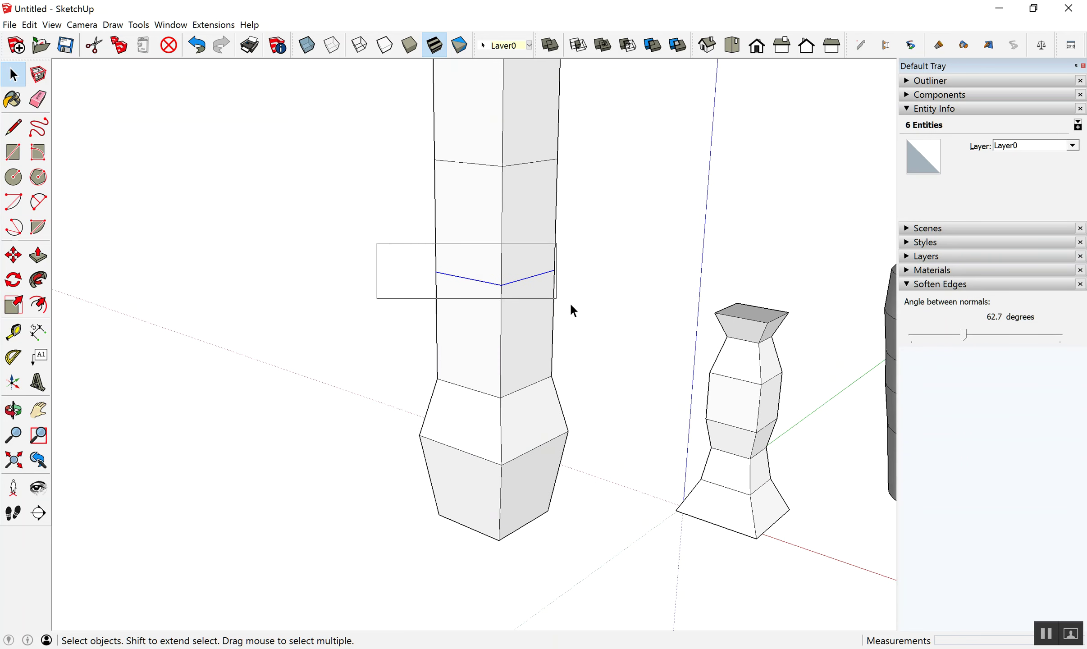
{"action": "middle_click_drag", "start_coordinate": [517, 286], "coordinate": [533, 317]}
{"action": "key", "text": "s"}
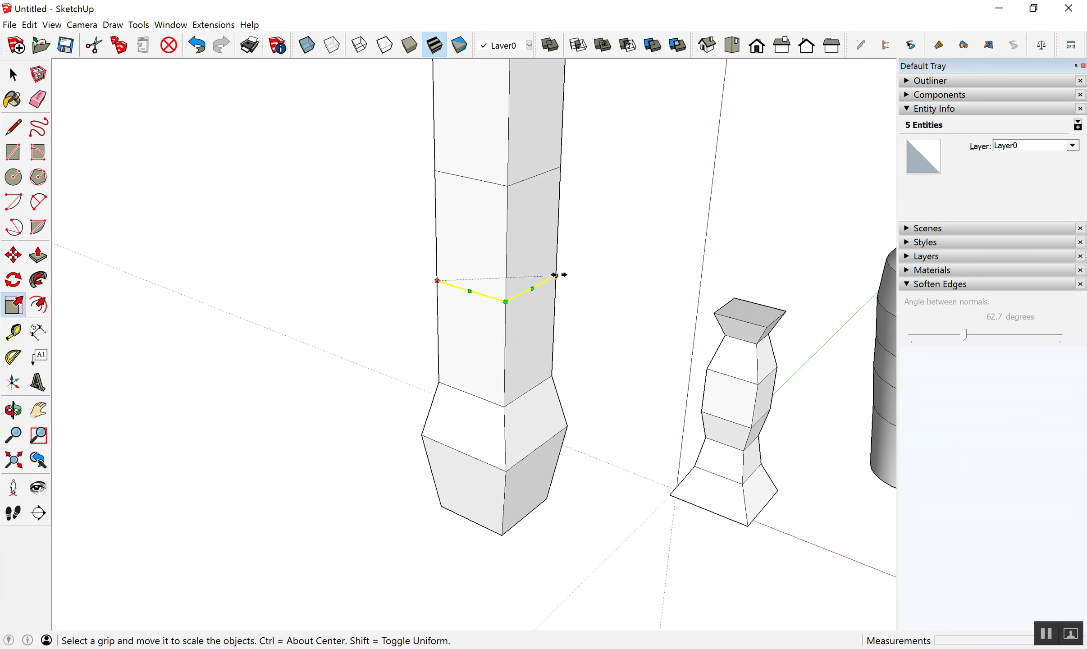
{"action": "mouse_move", "coordinate": [555, 276]}
{"action": "left_mouse_down", "text": "ctrl"}
{"action": "mouse_move", "coordinate": [572, 276]}
{"action": "mouse_move", "coordinate": [537, 293]}
{"action": "left_mouse_up", "text": "ctrl"}
Push the column's top face down, then pull it up to lengthen the column.
{"action": "scroll", "coordinate": [537, 293], "scroll_direction": "down", "scroll_amount": 3}
{"action": "key", "text": "space"}
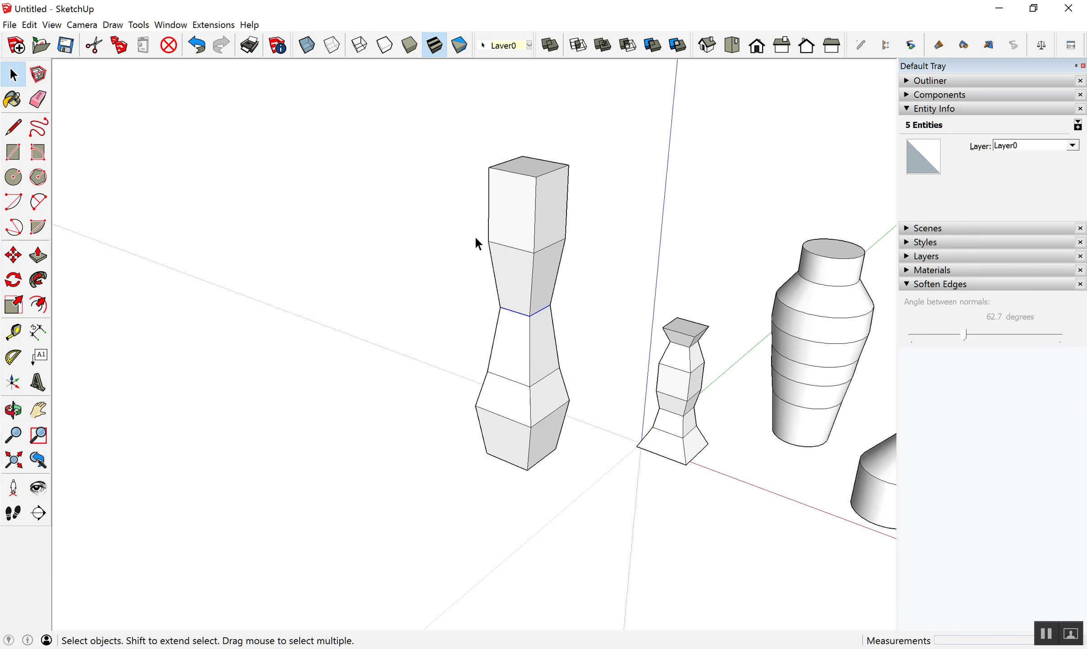
{"action": "mouse_move", "coordinate": [455, 234]}
{"action": "middle_mouse_down"}
{"action": "mouse_move", "coordinate": [522, 119]}
{"action": "mouse_move", "coordinate": [485, 228]}
{"action": "middle_mouse_up"}
{"action": "scroll", "coordinate": [541, 175], "scroll_direction": "up", "scroll_amount": 2}
{"action": "scroll", "coordinate": [532, 184], "scroll_direction": "up", "scroll_amount": 2}
{"action": "key", "text": "p"}
{"action": "key", "text": "space"}
{"action": "left_click", "coordinate": [528, 190]}
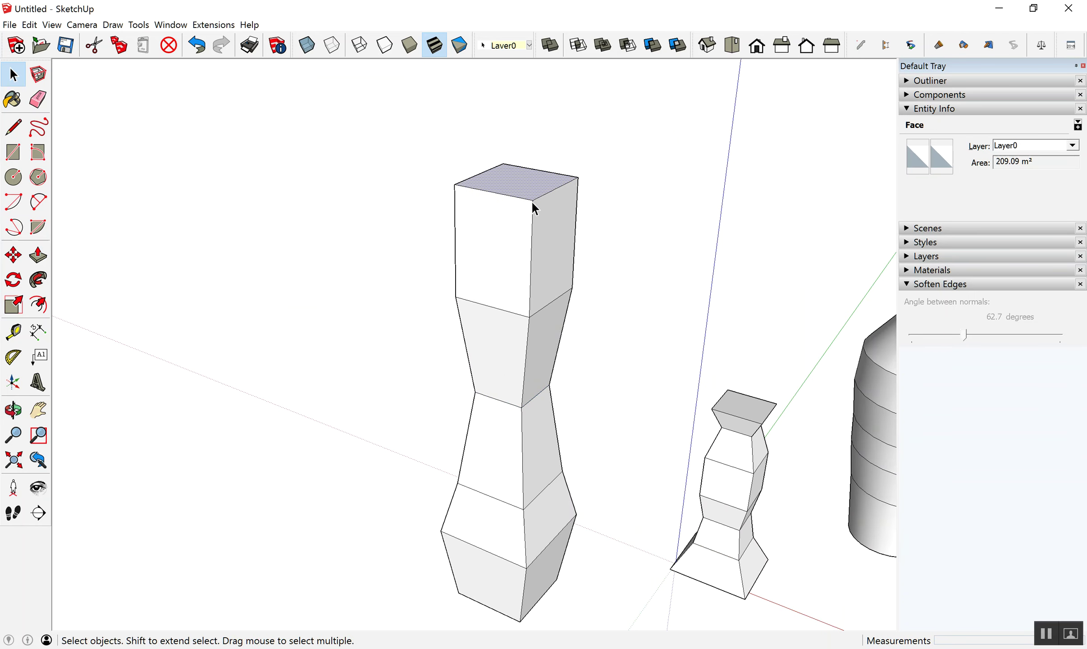
{"action": "key", "text": "p"}
{"action": "mouse_move", "coordinate": [517, 183]}
{"action": "left_mouse_down"}
{"action": "mouse_move", "coordinate": [522, 247]}
{"action": "mouse_move", "coordinate": [550, 273]}
{"action": "mouse_move", "coordinate": [522, 182]}
{"action": "left_mouse_up"}
{"action": "scroll", "coordinate": [522, 291], "scroll_direction": "down", "scroll_amount": 1}
{"action": "scroll", "coordinate": [507, 247], "scroll_direction": "down", "scroll_amount": 3}
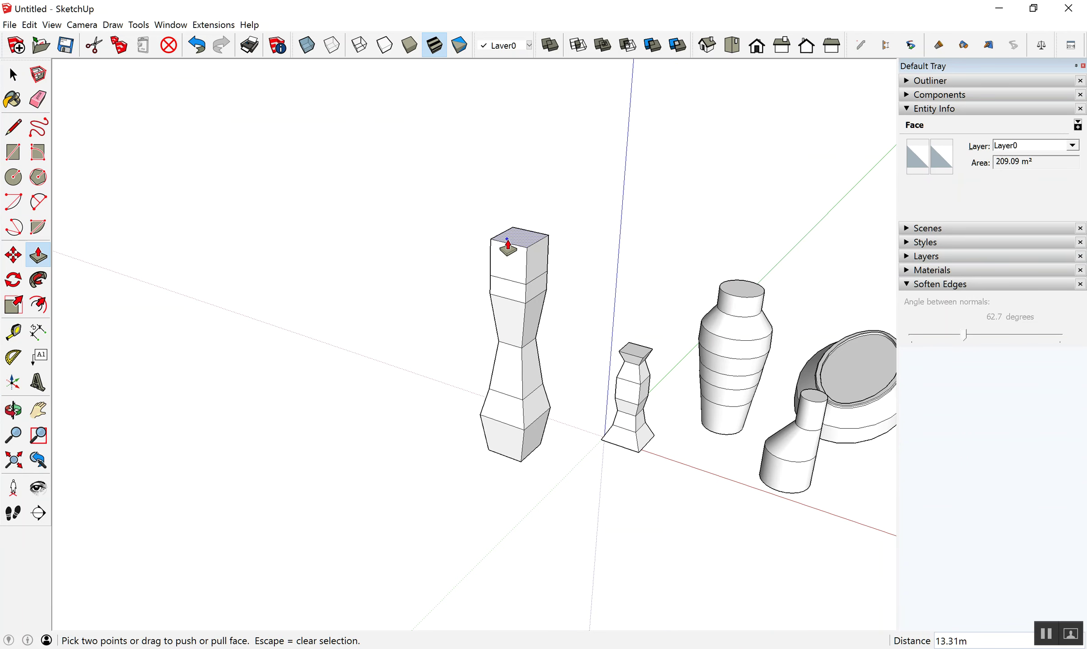
{"action": "left_click_drag", "start_coordinate": [512, 236], "coordinate": [524, 150]}
{"action": "key", "text": "space"}
Widen the edge ring near the column's top 1.50 times so the top flares.
{"action": "scroll", "coordinate": [515, 217], "scroll_direction": "up", "scroll_amount": 2}
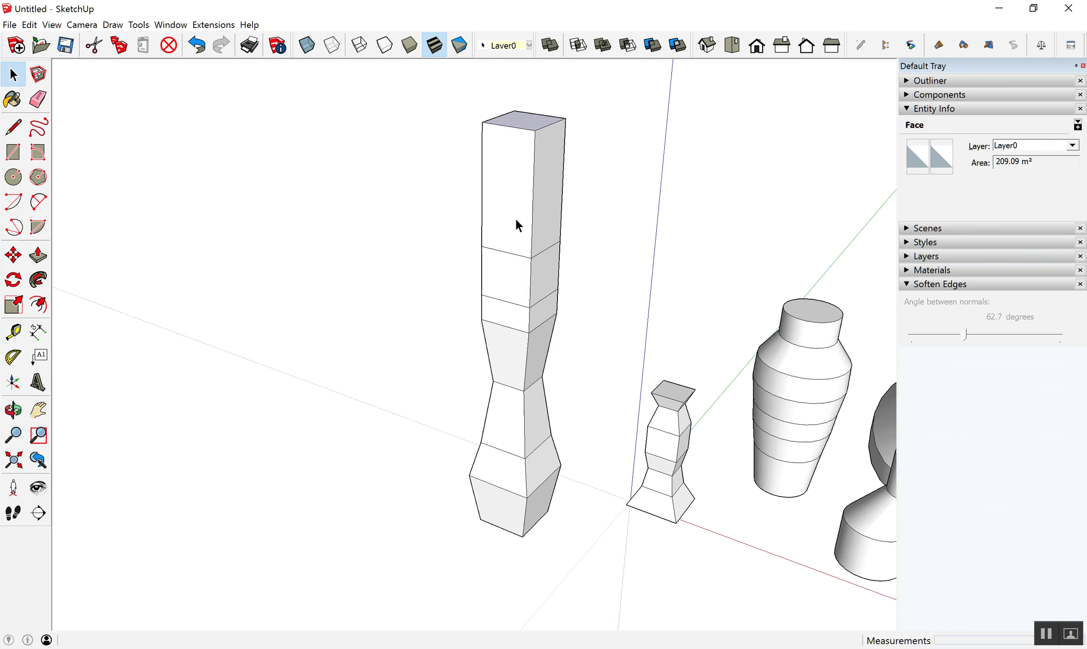
{"action": "scroll", "coordinate": [515, 217], "scroll_direction": "up", "scroll_amount": 1}
{"action": "left_click_drag", "start_coordinate": [622, 303], "coordinate": [620, 302]}
{"action": "scroll", "coordinate": [559, 260], "scroll_direction": "up", "scroll_amount": 1}
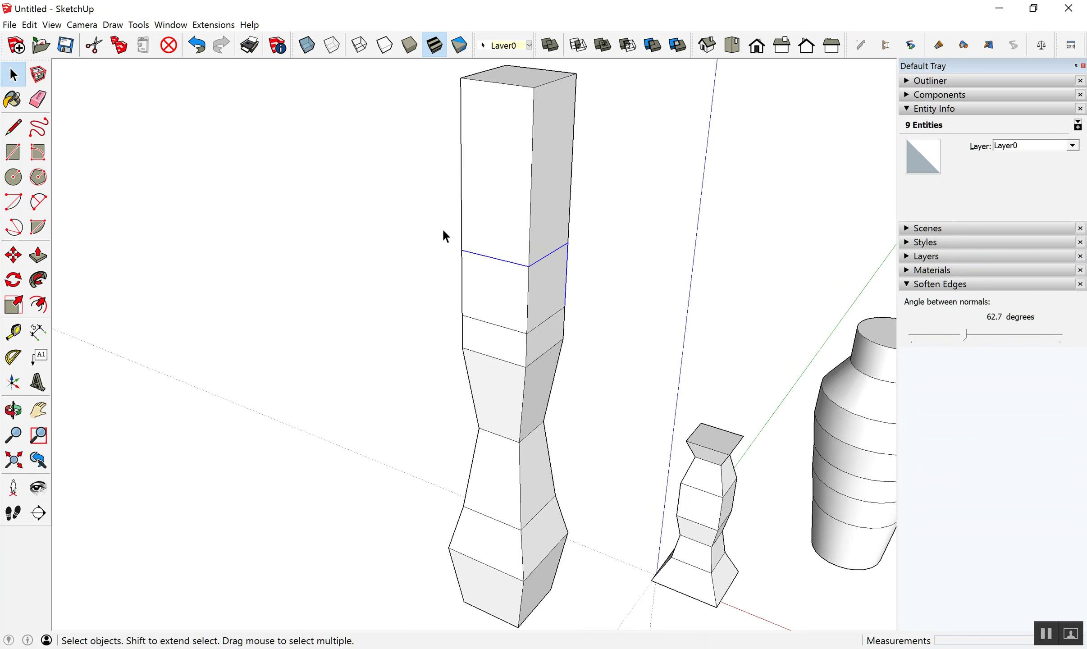
{"action": "middle_click_drag", "start_coordinate": [579, 288], "coordinate": [579, 248]}
{"action": "key", "text": "s"}
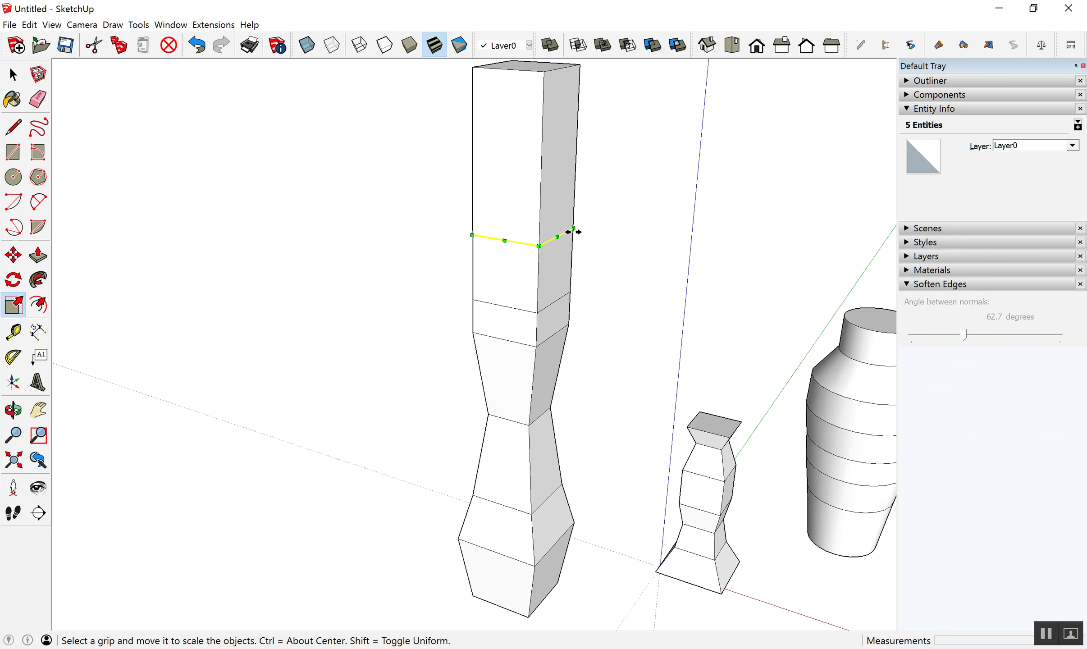
{"action": "left_click_drag", "start_coordinate": [573, 229], "coordinate": [598, 229]}
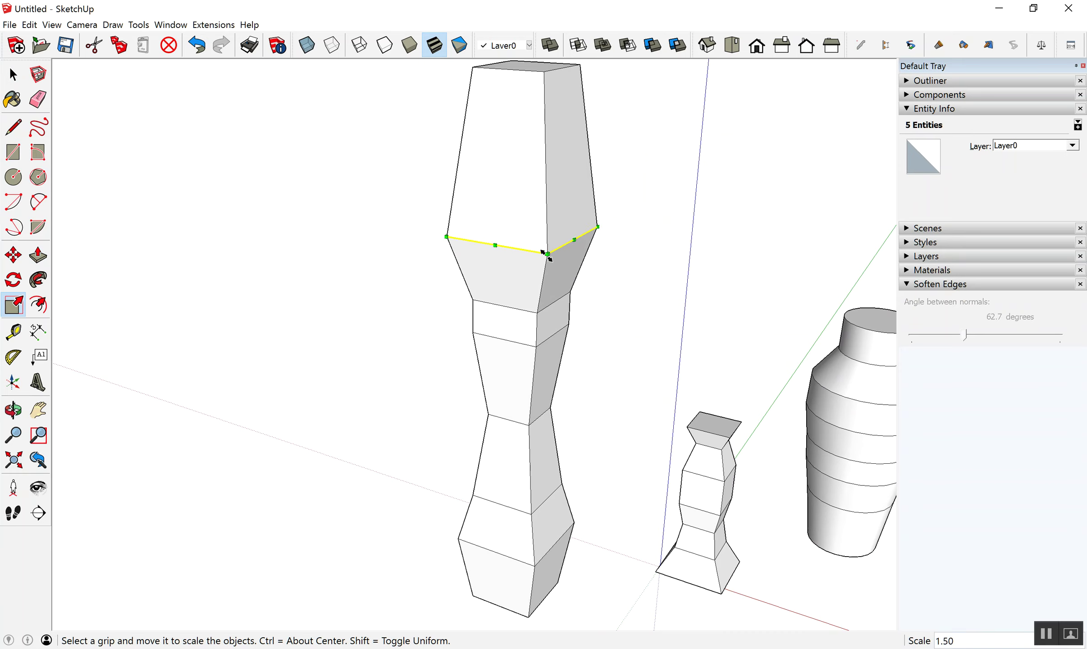
{"action": "key", "text": "space"}
{"action": "scroll", "coordinate": [406, 348], "scroll_direction": "down", "scroll_amount": 3}
{"action": "mouse_move", "coordinate": [534, 381]}
{"action": "middle_mouse_down"}
{"action": "mouse_move", "coordinate": [327, 293]}
{"action": "mouse_move", "coordinate": [295, 361]}
{"action": "mouse_move", "coordinate": [439, 383]}
{"action": "middle_mouse_up"}
{"action": "scroll", "coordinate": [536, 383], "scroll_direction": "up", "scroll_amount": 2}
{"action": "scroll", "coordinate": [564, 375], "scroll_direction": "up", "scroll_amount": 2}
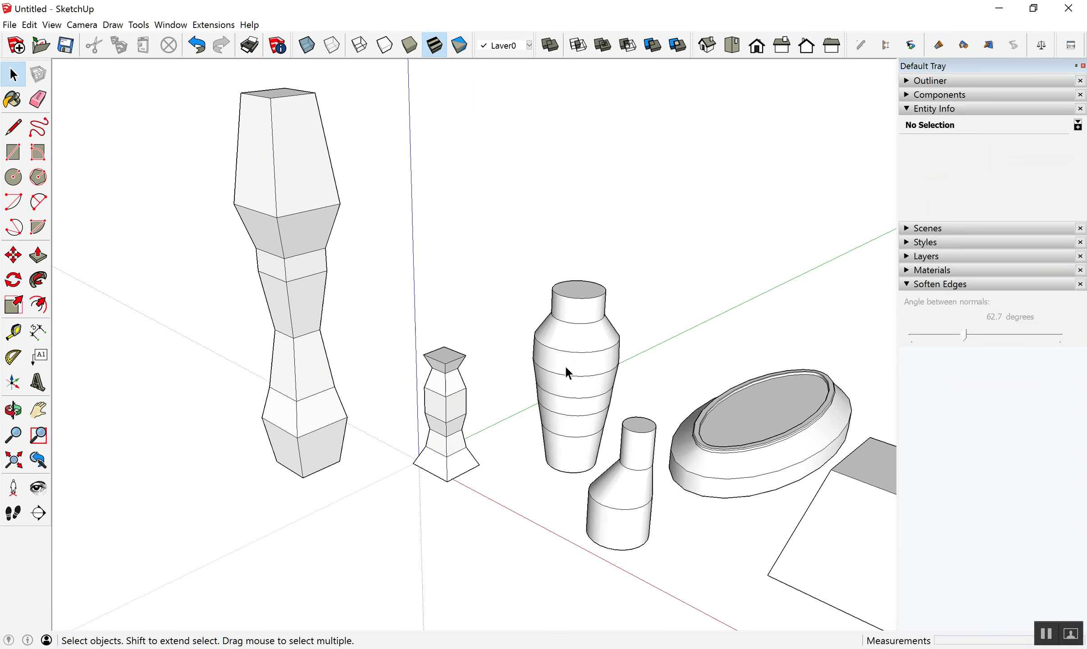
{"action": "scroll", "coordinate": [565, 361], "scroll_direction": "up", "scroll_amount": 2}
{"action": "mouse_move", "coordinate": [570, 337]}
{"action": "middle_mouse_down"}
{"action": "mouse_move", "coordinate": [583, 333]}
{"action": "mouse_move", "coordinate": [573, 342]}
{"action": "middle_mouse_up"}
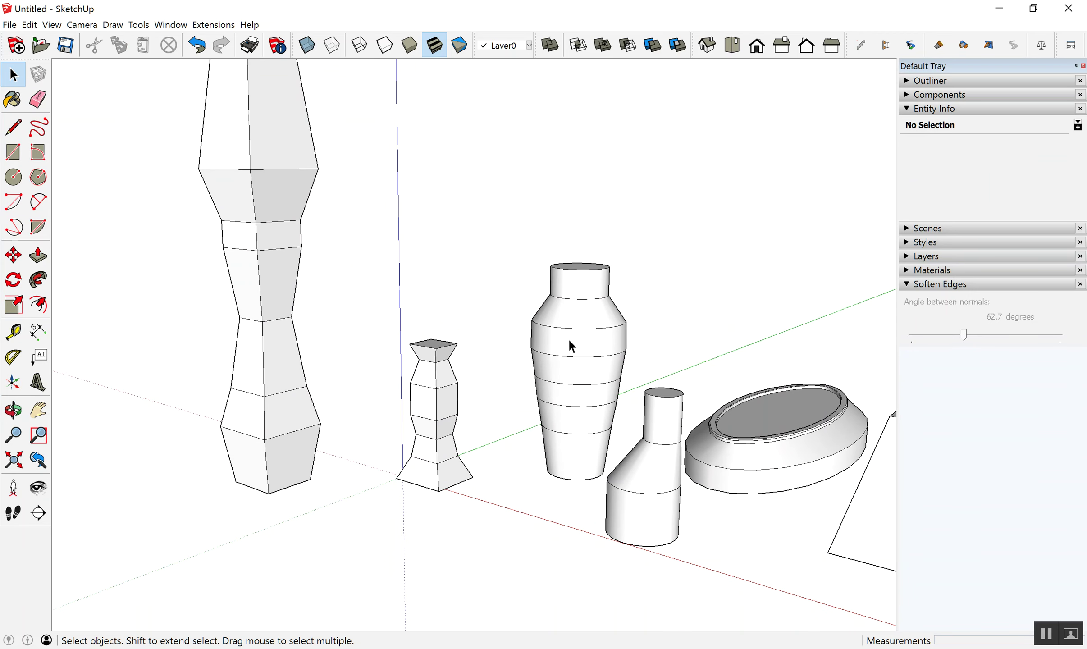
{"action": "scroll", "coordinate": [572, 343], "scroll_direction": "down", "scroll_amount": 3}
{"action": "scroll", "coordinate": [574, 342], "scroll_direction": "down", "scroll_amount": 2}
{"action": "middle_click_drag", "start_coordinate": [529, 357], "coordinate": [588, 395]}
{"action": "scroll", "coordinate": [368, 397], "scroll_direction": "up", "scroll_amount": 3}
{"action": "scroll", "coordinate": [436, 395], "scroll_direction": "up", "scroll_amount": 2}
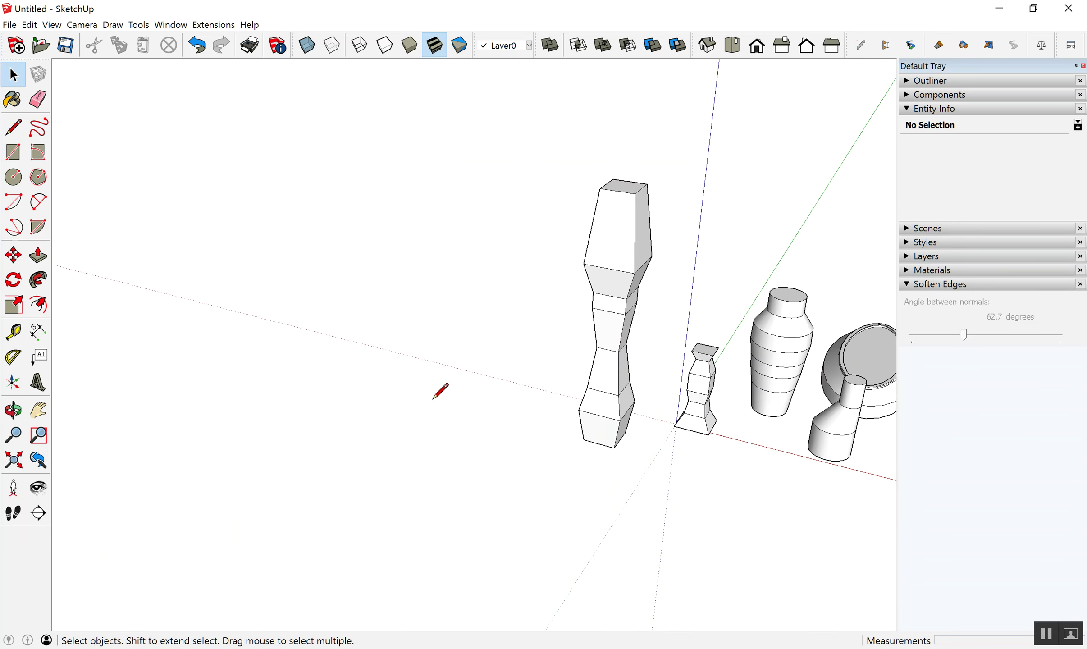
{"action": "key", "text": "c"}
Draw a circle on the ground left of the column and pull it up into a cylinder.
{"action": "left_click", "coordinate": [484, 402]}
{"action": "middle_click_drag", "start_coordinate": [491, 392], "coordinate": [461, 413]}
{"action": "key", "text": "p"}
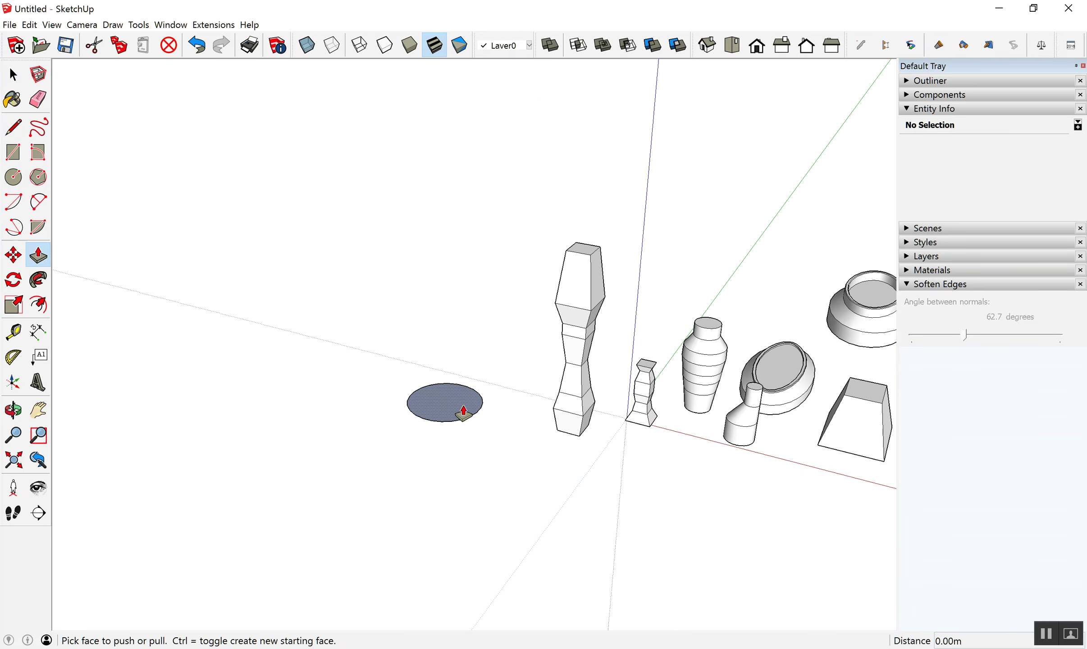
{"action": "left_click", "coordinate": [461, 413]}
{"action": "left_click", "coordinate": [465, 392]}
{"action": "left_click", "coordinate": [450, 379]}
{"action": "left_click", "coordinate": [451, 354]}
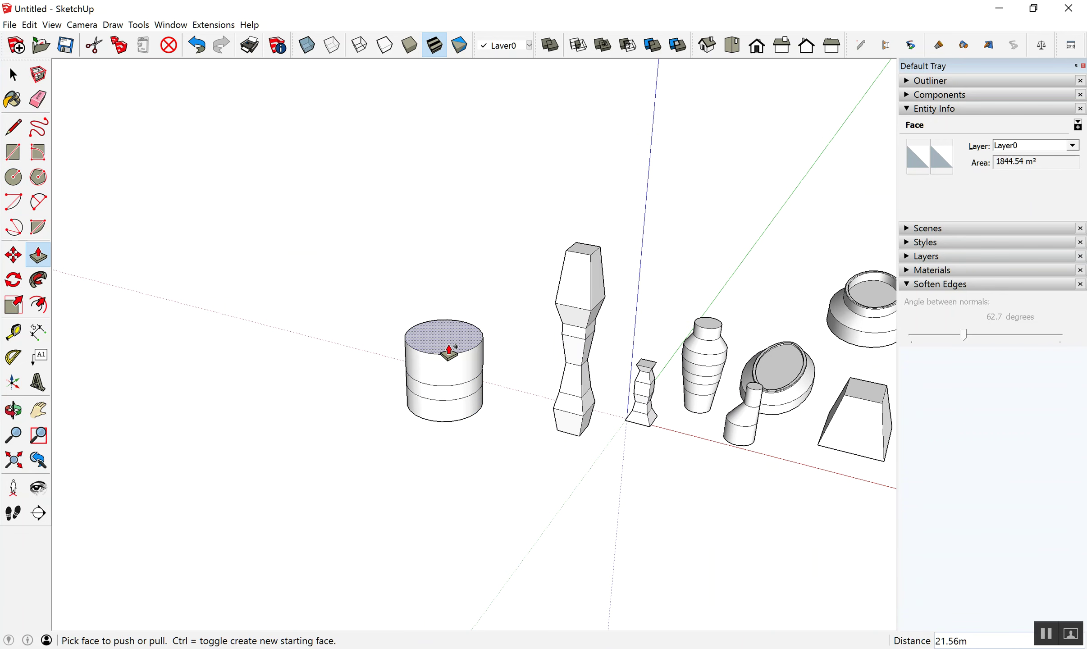
Raise the cylinder's top in further stages, adding more horizontal bands.
{"action": "left_click", "coordinate": [444, 325]}
{"action": "left_click", "coordinate": [445, 336]}
{"action": "left_click", "coordinate": [450, 339]}
{"action": "left_click", "coordinate": [445, 324]}
{"action": "left_click", "coordinate": [440, 295]}
{"action": "left_click", "coordinate": [448, 269]}
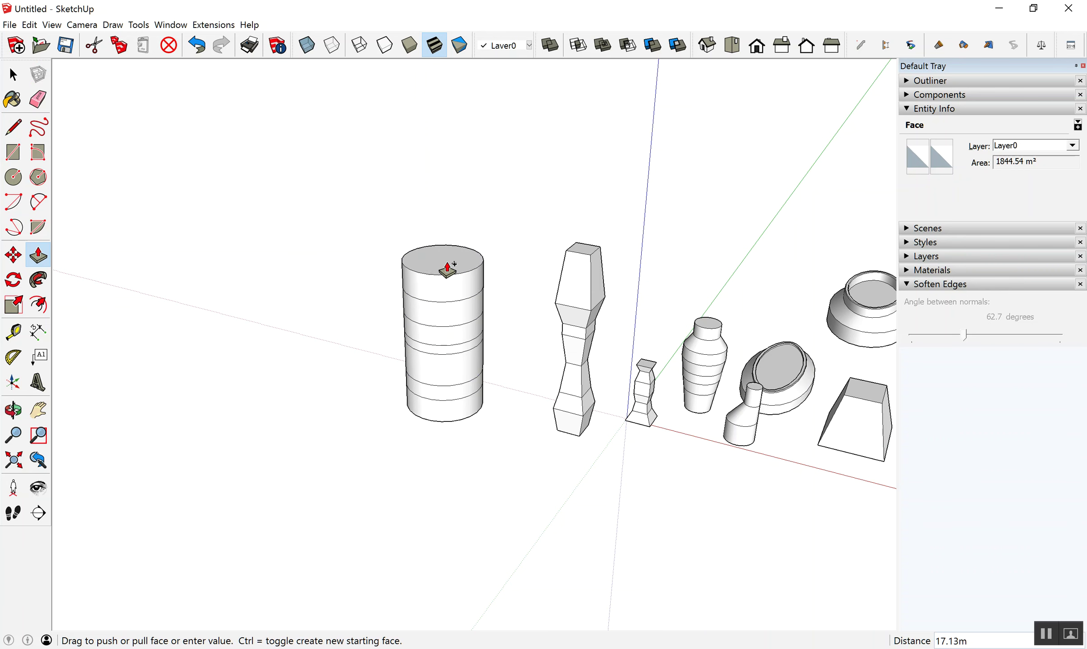
{"action": "key", "text": "space"}
Orbit closer to the cylinder's base, select its bottom band, then clear the selection.
{"action": "mouse_move", "coordinate": [448, 269]}
{"action": "middle_mouse_down"}
{"action": "mouse_move", "coordinate": [406, 272]}
{"action": "mouse_move", "coordinate": [422, 400]}
{"action": "middle_mouse_up"}
{"action": "scroll", "coordinate": [428, 385], "scroll_direction": "up", "scroll_amount": 3}
{"action": "middle_click_drag", "start_coordinate": [614, 452], "coordinate": [568, 468]}
{"action": "middle_click_drag", "start_coordinate": [512, 428], "coordinate": [468, 451]}
{"action": "left_click", "coordinate": [468, 451]}
{"action": "middle_click_drag", "start_coordinate": [467, 399], "coordinate": [359, 413]}
{"action": "left_click", "coordinate": [358, 396]}
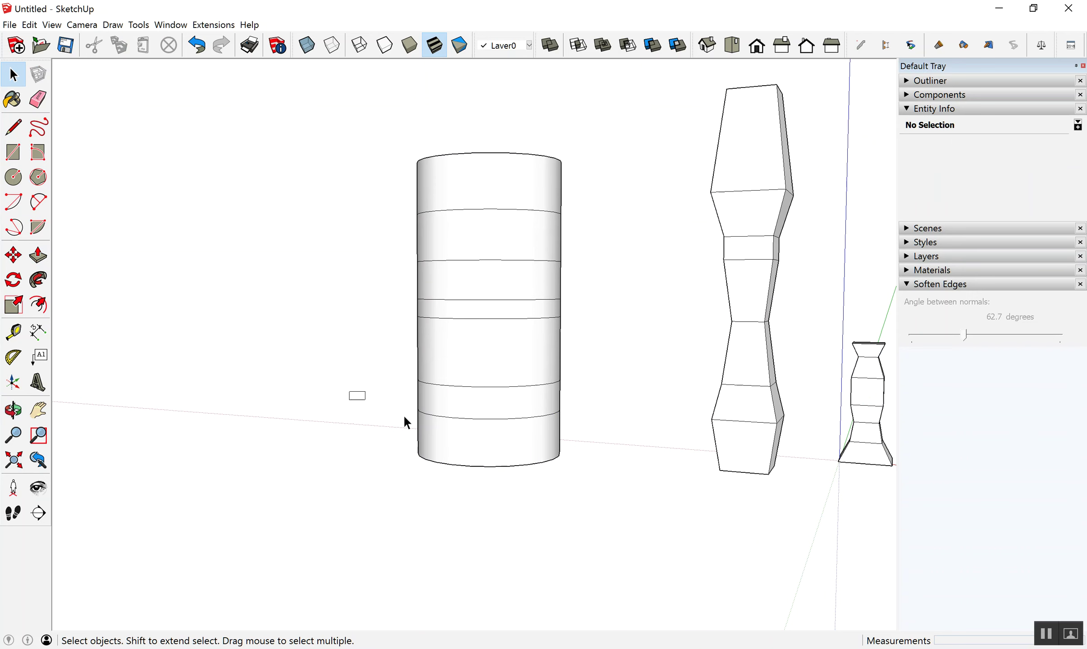
Select the cylinder's bottom ring edges and scale them outward about 1.16 times.
{"action": "left_click_drag", "start_coordinate": [605, 430], "coordinate": [605, 429]}
{"action": "middle_click_drag", "start_coordinate": [605, 429], "coordinate": [571, 461]}
{"action": "key", "text": "s"}
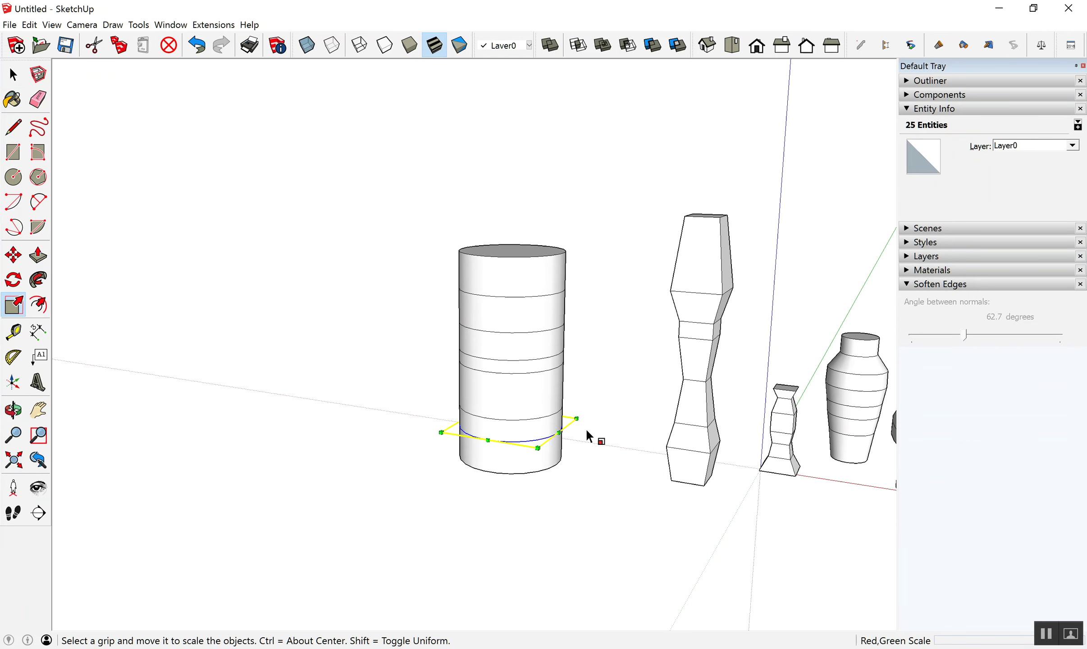
{"action": "left_click_drag", "start_coordinate": [575, 419], "coordinate": [588, 417]}
{"action": "key", "text": "space"}
Flare the bottom band further to a 1.28 scale, then deselect it.
{"action": "mouse_move", "coordinate": [587, 419]}
{"action": "middle_mouse_down"}
{"action": "mouse_move", "coordinate": [417, 400]}
{"action": "mouse_move", "coordinate": [401, 375]}
{"action": "middle_mouse_up"}
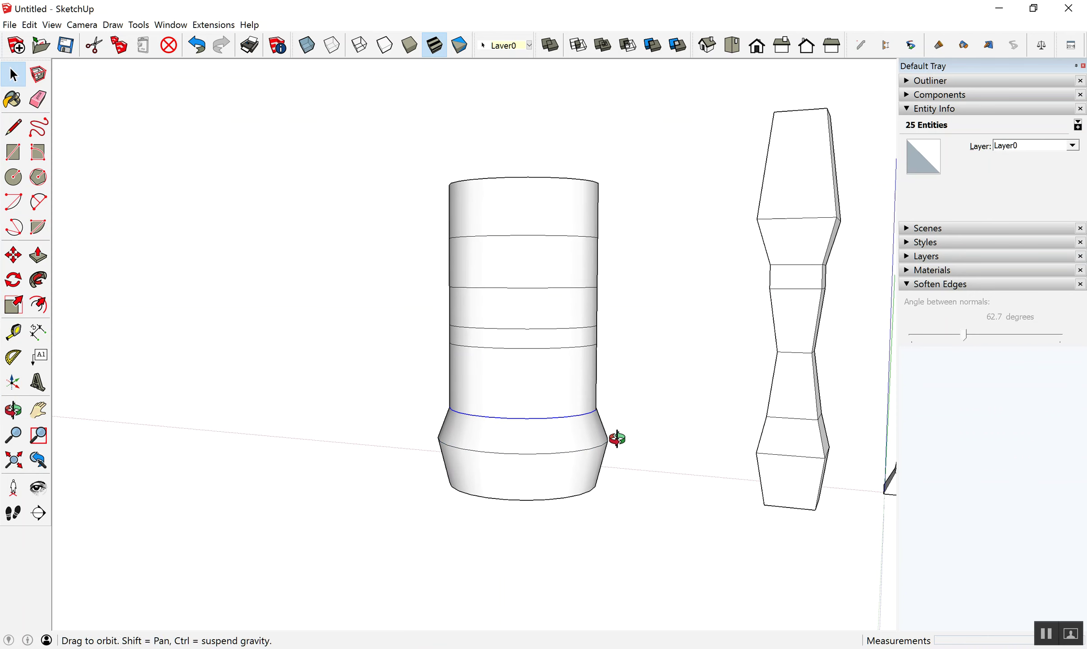
{"action": "middle_click_drag", "start_coordinate": [616, 436], "coordinate": [638, 463]}
{"action": "key", "text": "s"}
{"action": "left_click_drag", "start_coordinate": [614, 407], "coordinate": [631, 411]}
{"action": "key", "text": "space"}
{"action": "scroll", "coordinate": [524, 383], "scroll_direction": "up", "scroll_amount": 3}
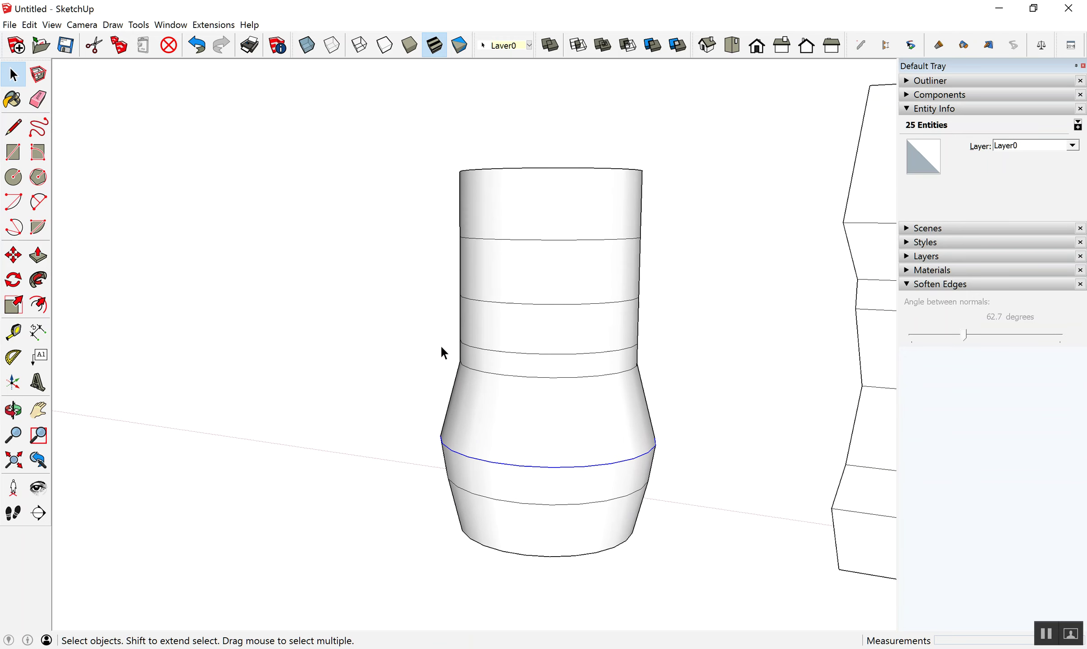
{"action": "left_click_drag", "start_coordinate": [438, 346], "coordinate": [631, 354]}
{"action": "mouse_move", "coordinate": [631, 353]}
{"action": "middle_mouse_down"}
{"action": "mouse_move", "coordinate": [603, 382]}
{"action": "mouse_move", "coordinate": [587, 306]}
{"action": "mouse_move", "coordinate": [442, 352]}
{"action": "middle_mouse_up"}
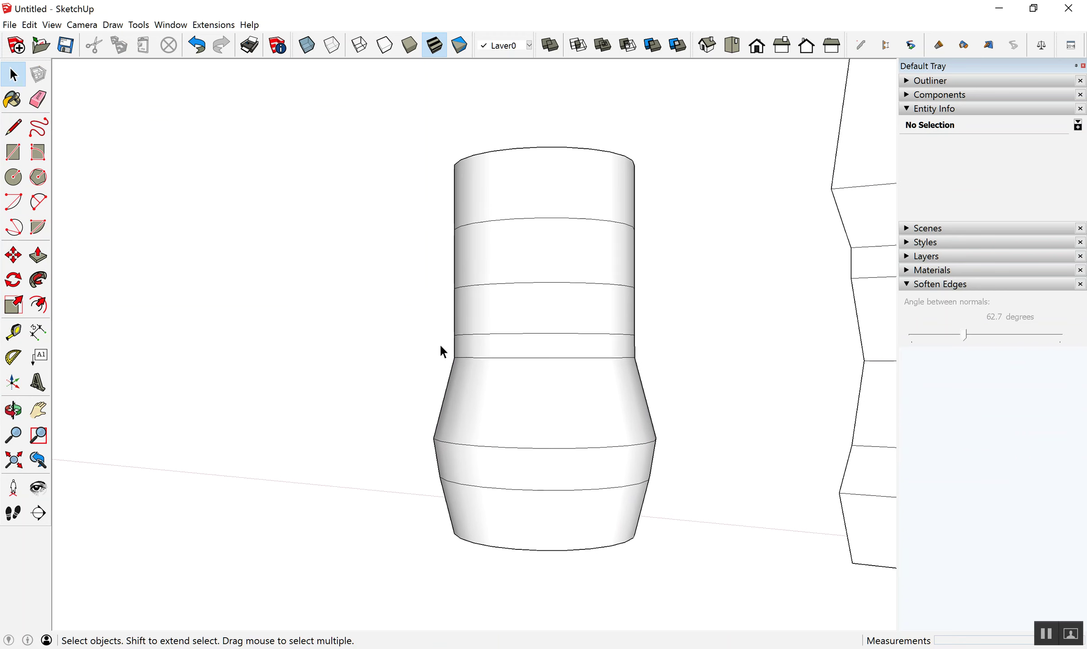
Scale the middle ring of the cylinder outward about 1.27 times to bulge it.
{"action": "left_click", "coordinate": [607, 358]}
{"action": "scroll", "coordinate": [601, 444], "scroll_direction": "down", "scroll_amount": 2}
{"action": "middle_click_drag", "start_coordinate": [601, 445], "coordinate": [636, 418]}
{"action": "key", "text": "s"}
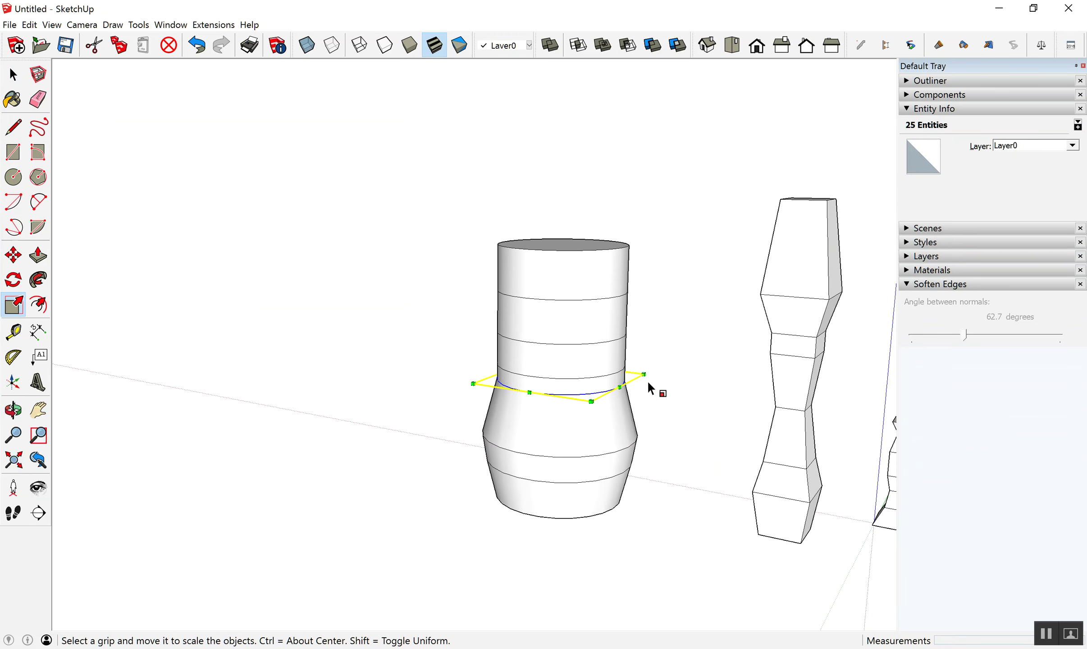
{"action": "left_click_drag", "start_coordinate": [648, 375], "coordinate": [671, 379]}
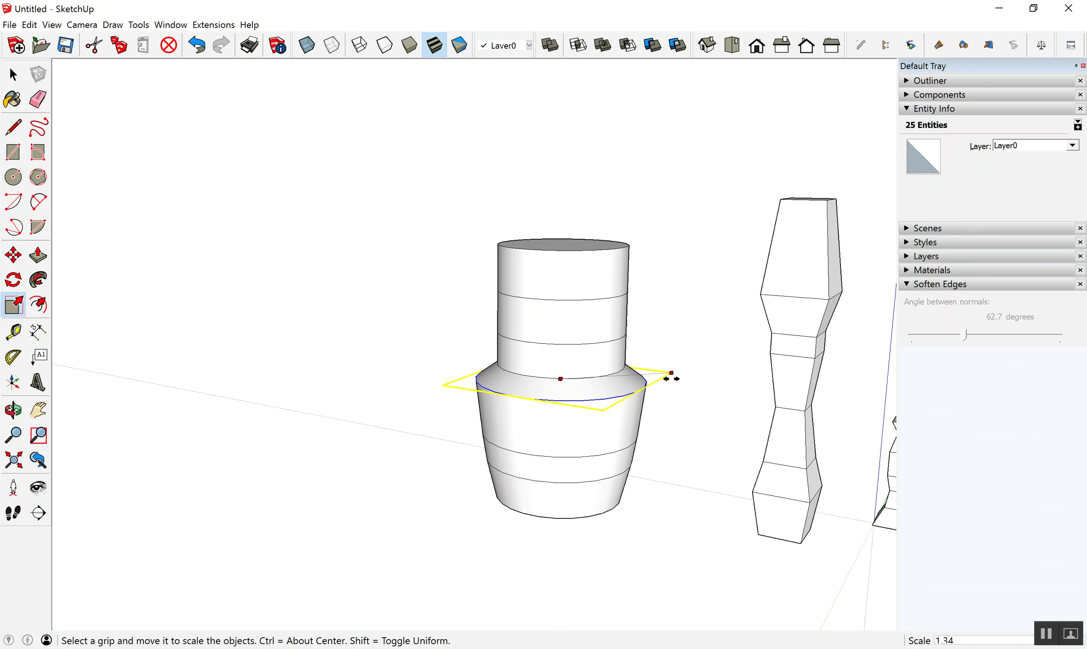
{"action": "key", "text": "space"}
Widen the next ring about its centre to continue the vase's swell.
{"action": "mouse_move", "coordinate": [674, 386]}
{"action": "middle_mouse_down"}
{"action": "mouse_move", "coordinate": [587, 321]}
{"action": "mouse_move", "coordinate": [410, 345]}
{"action": "middle_mouse_up"}
{"action": "middle_click_drag", "start_coordinate": [657, 384], "coordinate": [661, 425]}
{"action": "key", "text": "s"}
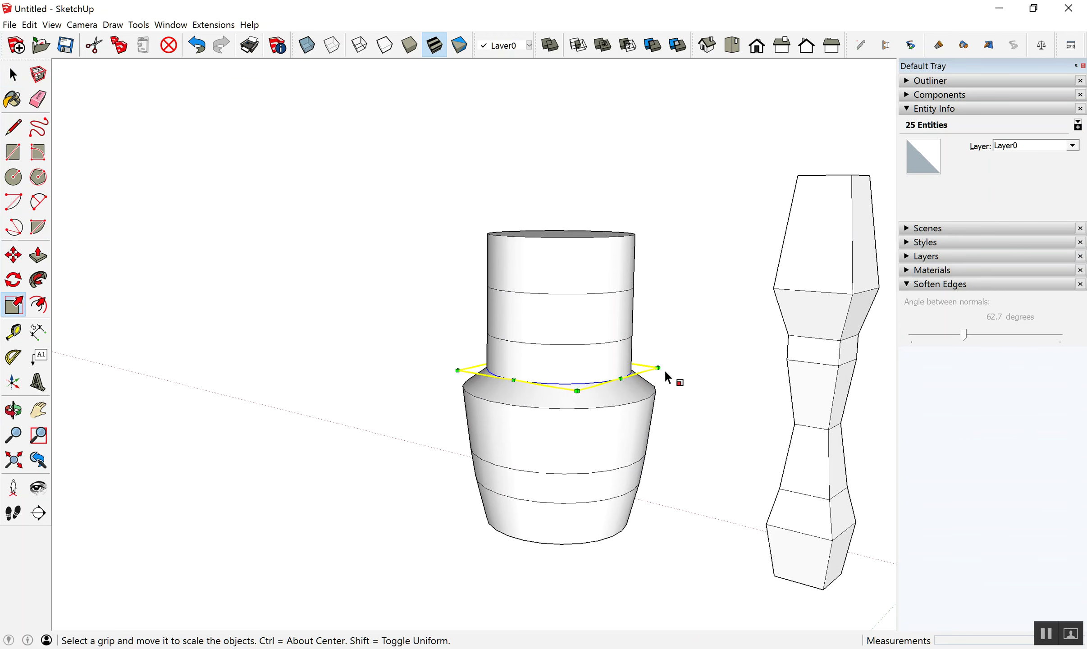
{"action": "left_click_drag", "start_coordinate": [659, 368], "coordinate": [686, 369], "text": "ctrl"}
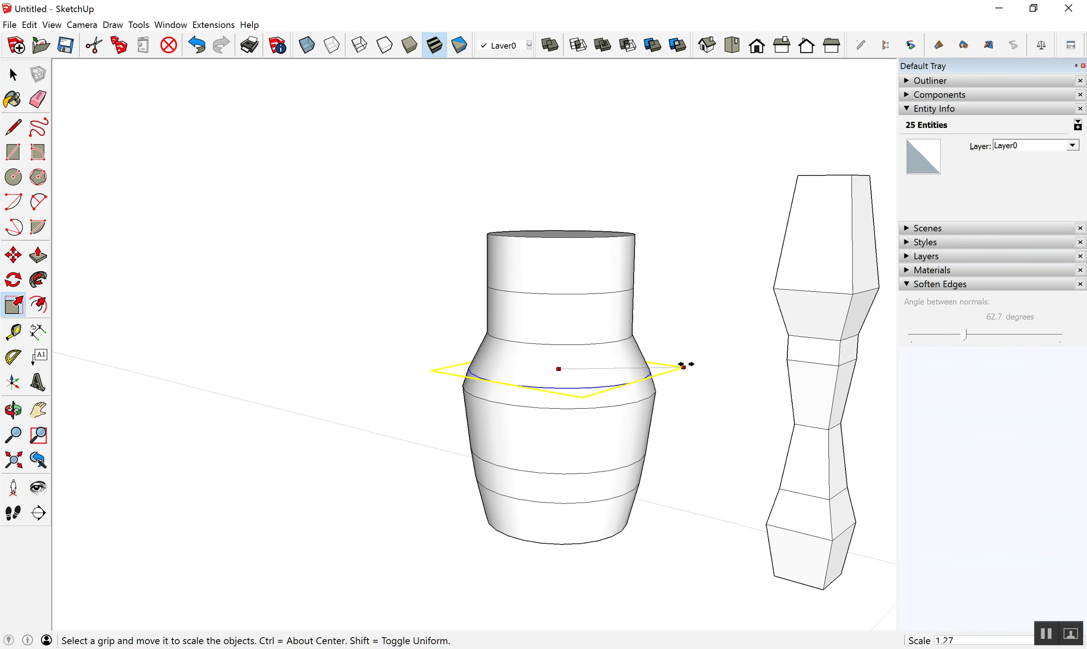
{"action": "key", "text": "space"}
Enlarge the upper ring to form a rounded, sloping shoulder.
{"action": "scroll", "coordinate": [523, 328], "scroll_direction": "up", "scroll_amount": 3}
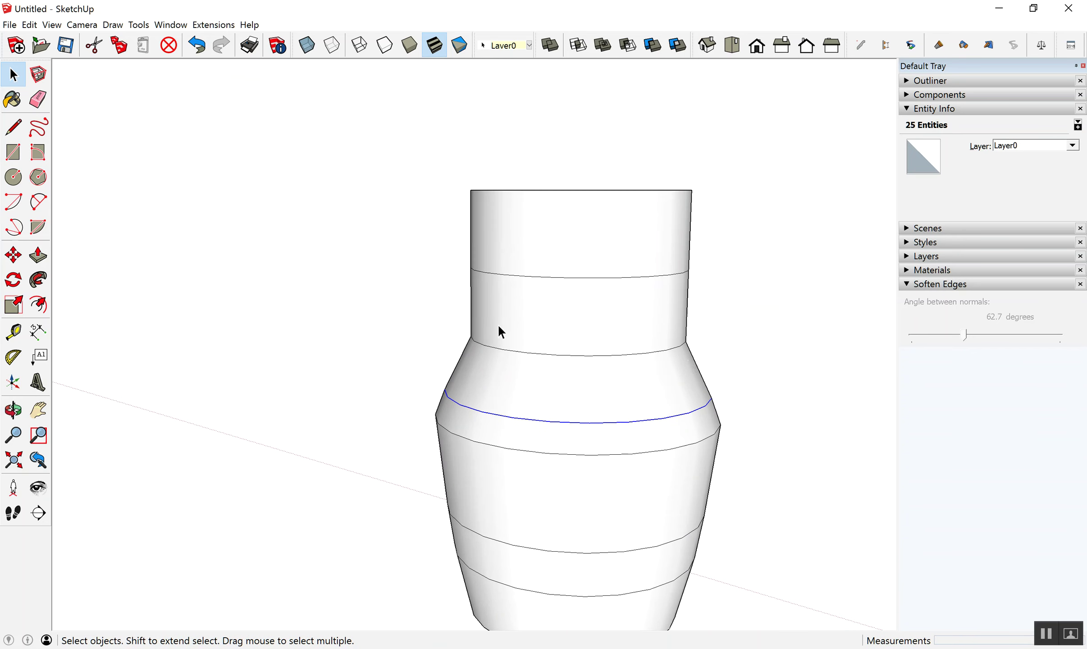
{"action": "middle_click_drag", "start_coordinate": [703, 377], "coordinate": [691, 442]}
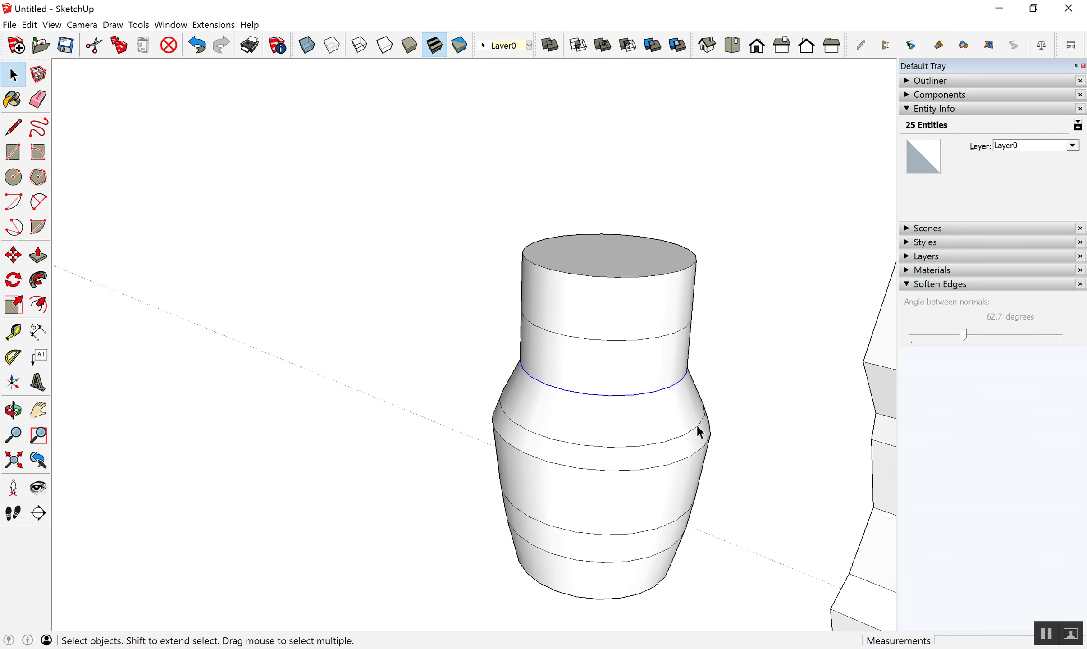
{"action": "key", "text": "s"}
{"action": "mouse_move", "coordinate": [719, 362]}
{"action": "left_mouse_down"}
{"action": "mouse_move", "coordinate": [751, 364]}
{"action": "mouse_move", "coordinate": [722, 384]}
{"action": "left_mouse_up"}
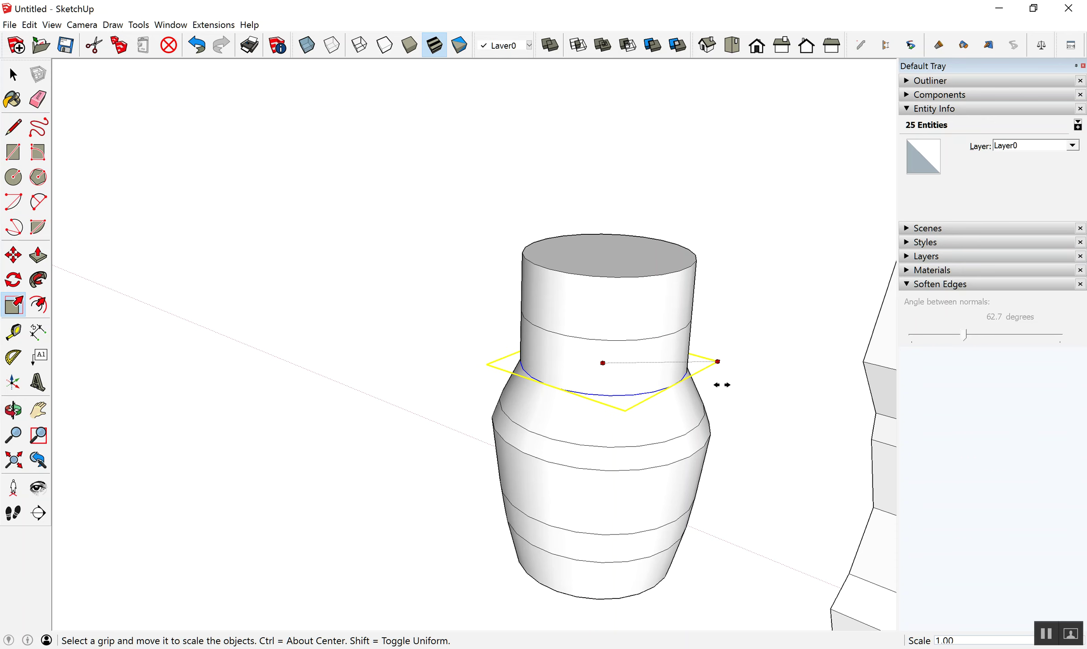
{"action": "key", "text": "space"}
{"action": "scroll", "coordinate": [486, 408], "scroll_direction": "down", "scroll_amount": 5}
{"action": "scroll", "coordinate": [441, 421], "scroll_direction": "down", "scroll_amount": 3}
{"action": "left_click", "coordinate": [441, 421]}
{"action": "scroll", "coordinate": [470, 388], "scroll_direction": "down", "scroll_amount": 3}
{"action": "scroll", "coordinate": [532, 429], "scroll_direction": "up", "scroll_amount": 2}
{"action": "scroll", "coordinate": [656, 507], "scroll_direction": "up", "scroll_amount": 2}
{"action": "scroll", "coordinate": [586, 496], "scroll_direction": "up", "scroll_amount": 3}
{"action": "scroll", "coordinate": [539, 475], "scroll_direction": "up", "scroll_amount": 2}
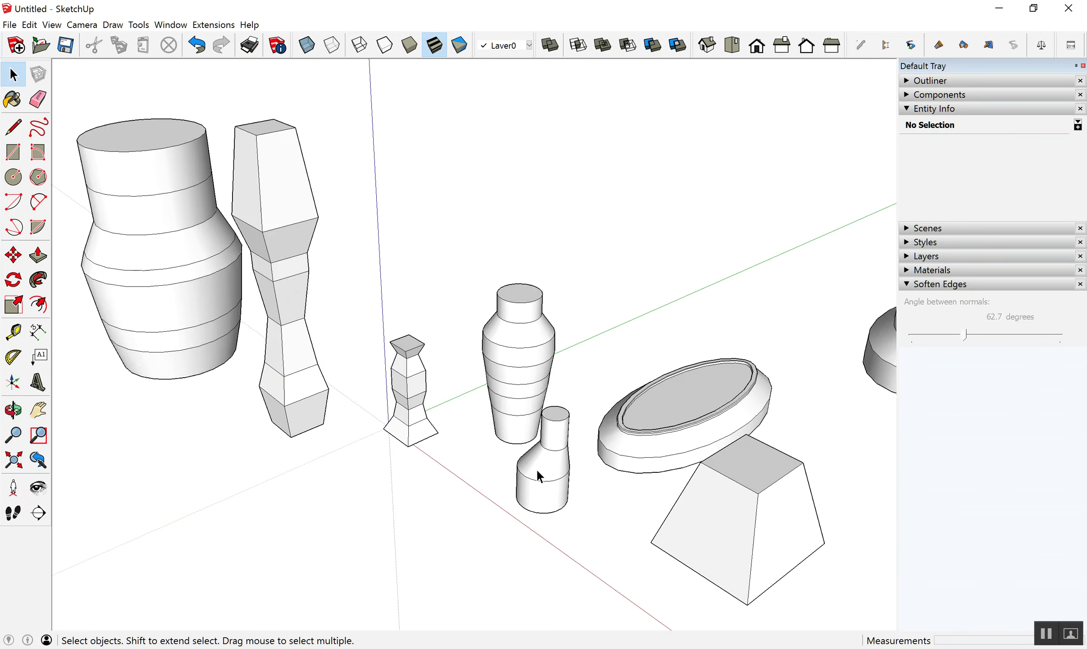
{"action": "scroll", "coordinate": [540, 475], "scroll_direction": "up", "scroll_amount": 3}
{"action": "scroll", "coordinate": [537, 410], "scroll_direction": "down", "scroll_amount": 2}
{"action": "scroll", "coordinate": [536, 442], "scroll_direction": "up", "scroll_amount": 2}
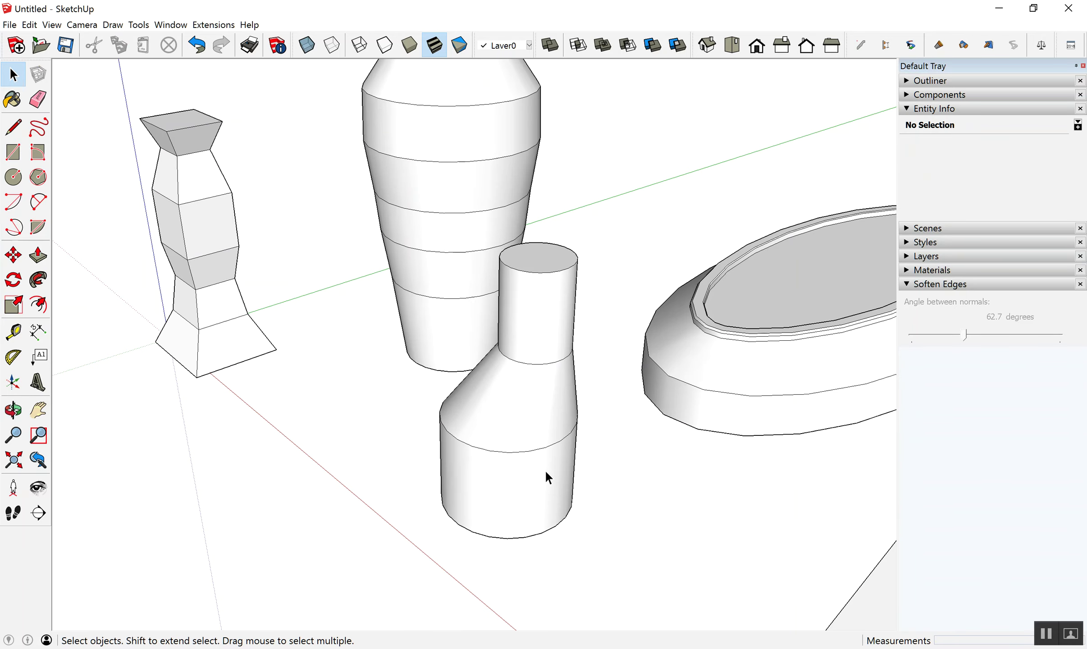
{"action": "scroll", "coordinate": [545, 465], "scroll_direction": "down", "scroll_amount": 3}
{"action": "scroll", "coordinate": [537, 471], "scroll_direction": "down", "scroll_amount": 2}
{"action": "scroll", "coordinate": [541, 451], "scroll_direction": "down", "scroll_amount": 2}
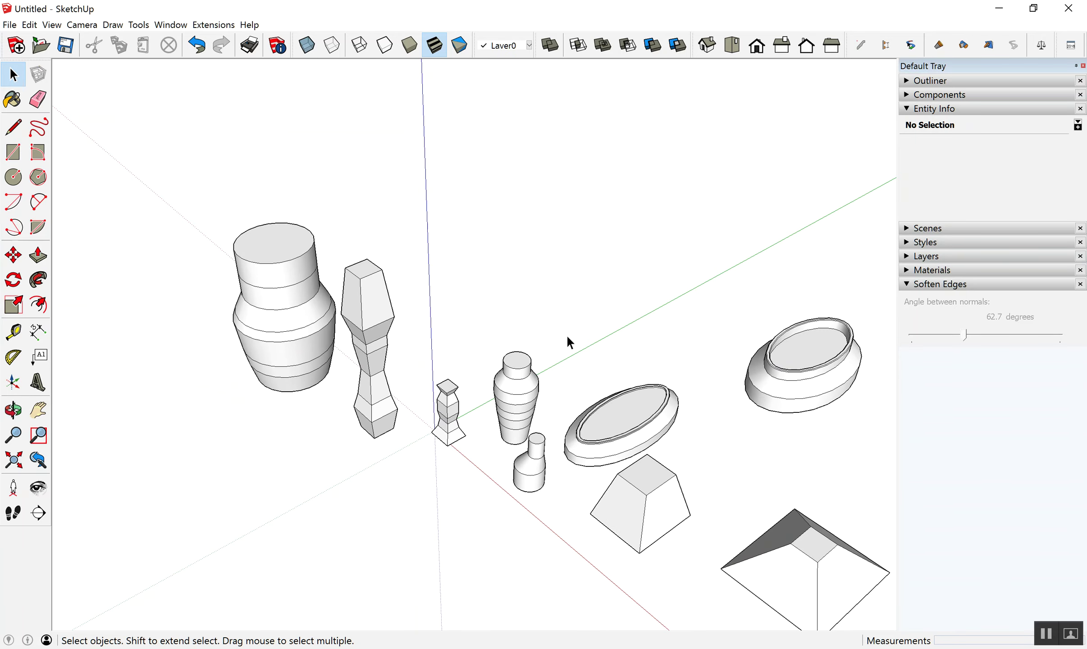
{"action": "scroll", "coordinate": [573, 329], "scroll_direction": "up", "scroll_amount": 3}
{"action": "key", "text": "c"}
{"action": "left_click", "coordinate": [568, 321]}
Draw a circle beside the other objects and push/pull it up into a cylinder.
{"action": "left_click", "coordinate": [620, 317]}
{"action": "scroll", "coordinate": [613, 323], "scroll_direction": "down", "scroll_amount": 2}
{"action": "key", "text": "p"}
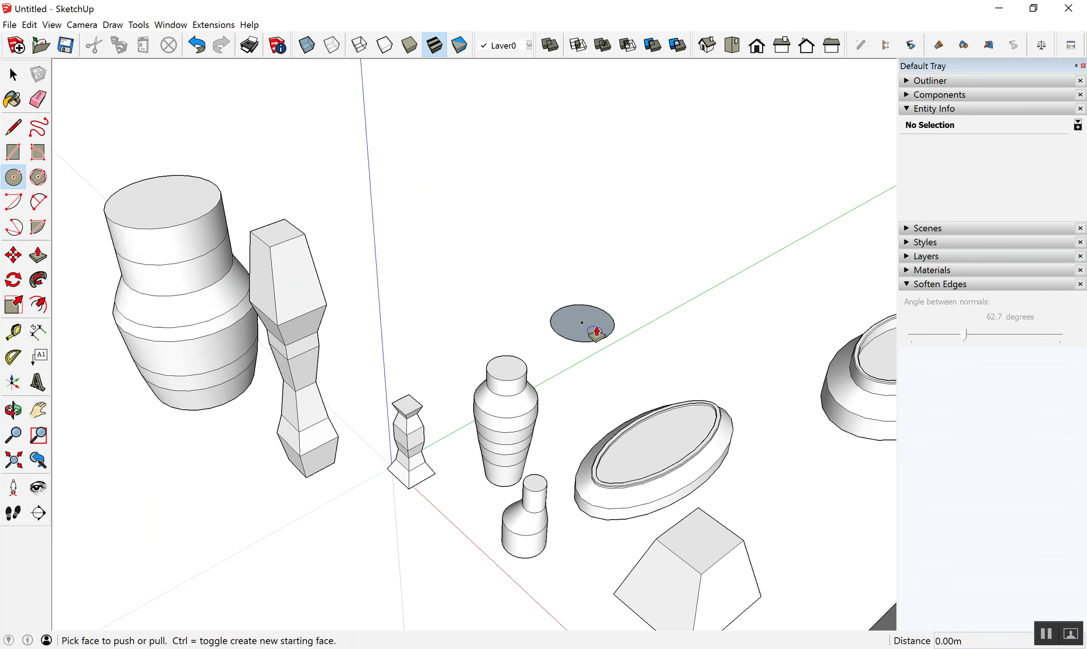
{"action": "left_click", "coordinate": [596, 334]}
{"action": "left_click", "coordinate": [590, 284]}
{"action": "key", "text": "space"}
Pull the cylinder's top face higher, adding a second band.
{"action": "scroll", "coordinate": [592, 268], "scroll_direction": "up", "scroll_amount": 2}
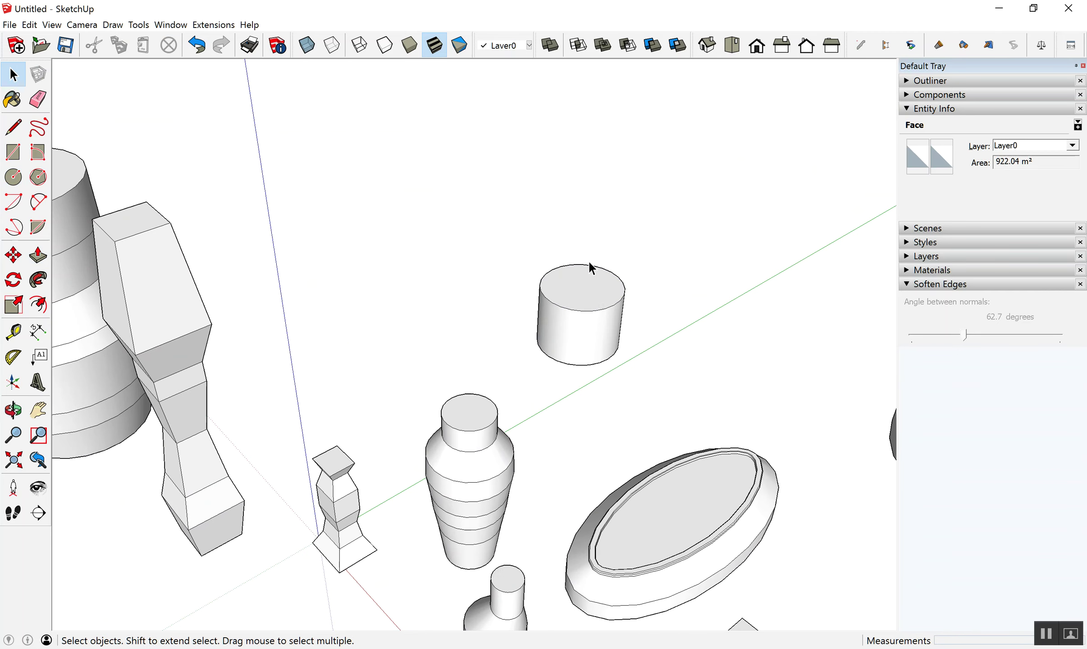
{"action": "middle_click_drag", "start_coordinate": [592, 268], "coordinate": [586, 289]}
{"action": "key", "text": "p"}
{"action": "left_click", "coordinate": [581, 284]}
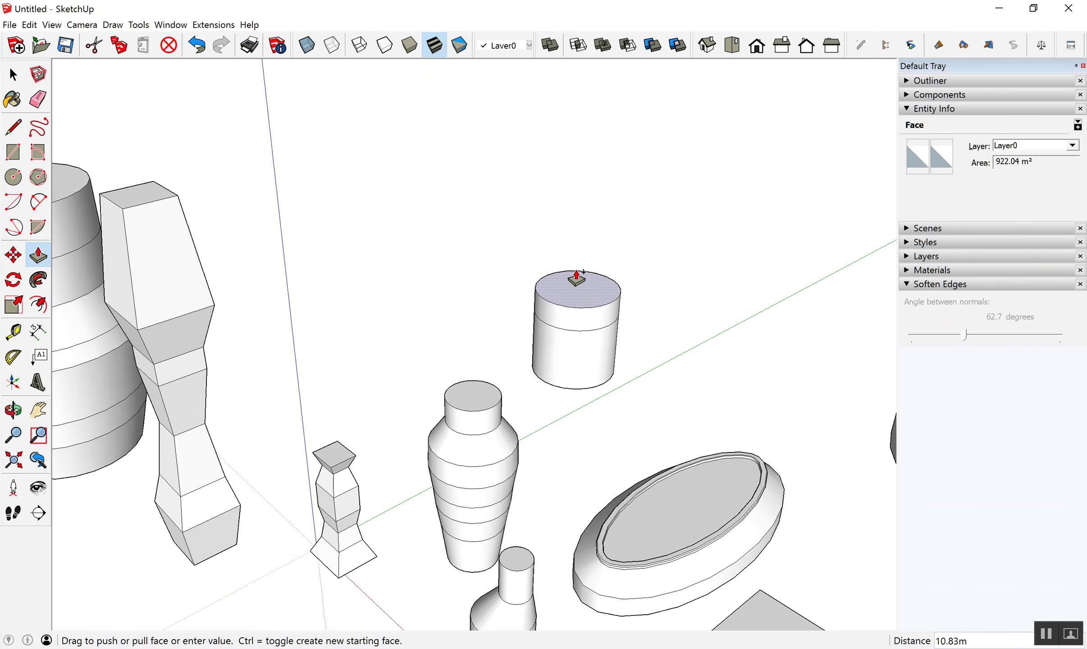
{"action": "left_click", "coordinate": [582, 246]}
{"action": "scroll", "coordinate": [580, 246], "scroll_direction": "up", "scroll_amount": 2}
{"action": "key", "text": "space"}
Scale the cylinder's top face down to 0.39, tapering it into a cone.
{"action": "double_click", "coordinate": [581, 254]}
{"action": "key", "text": "s"}
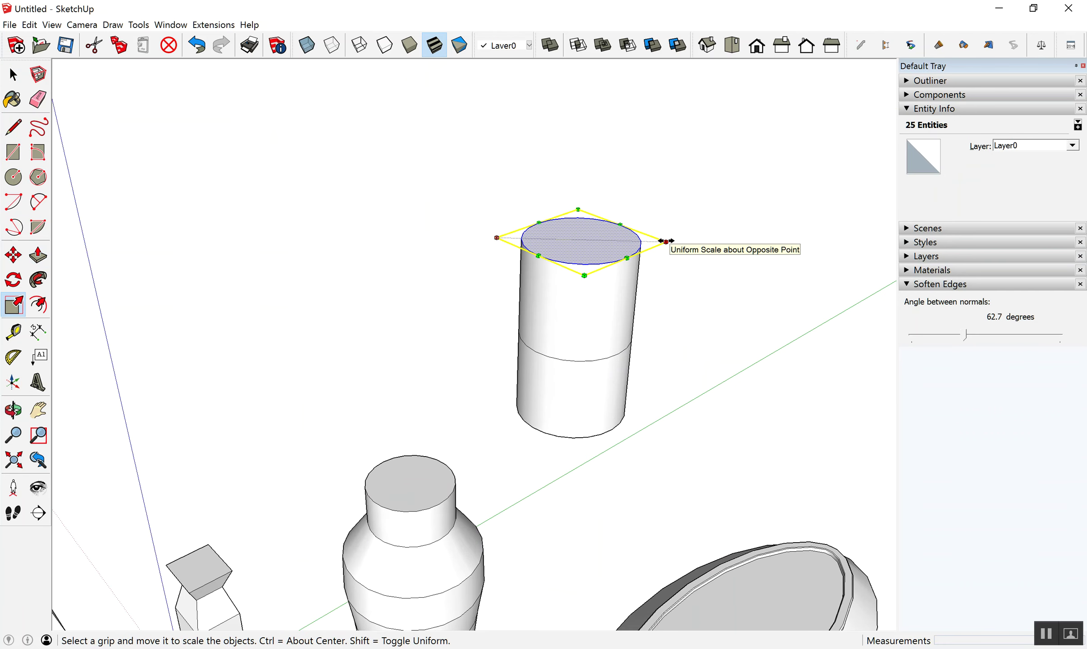
{"action": "left_click_drag", "start_coordinate": [666, 242], "coordinate": [617, 269], "text": "ctrl"}
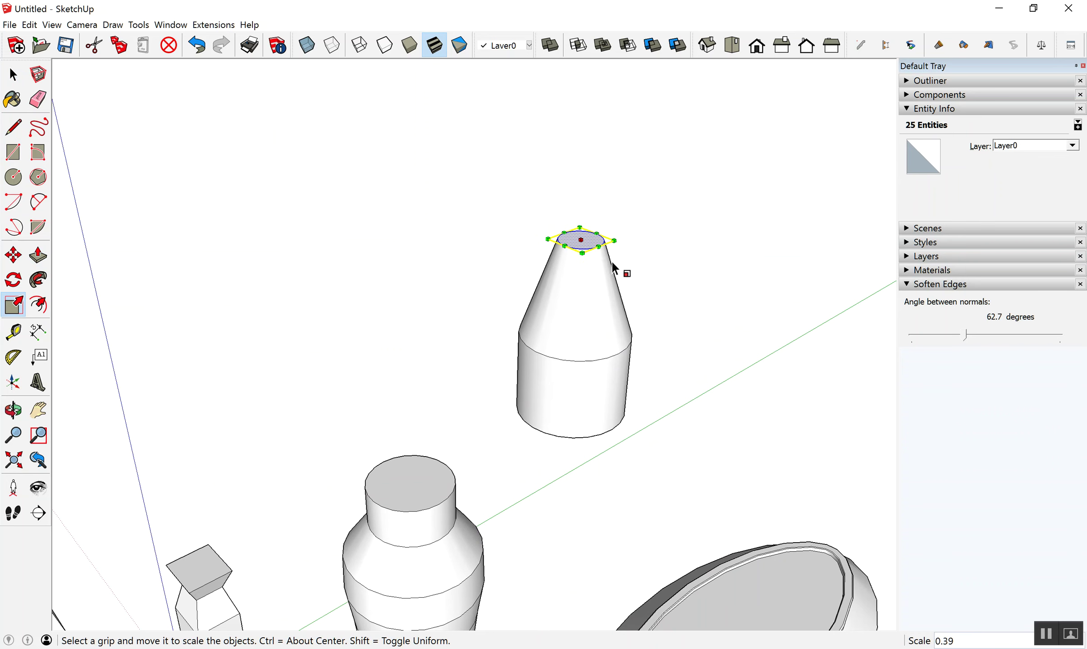
{"action": "scroll", "coordinate": [617, 270], "scroll_direction": "up", "scroll_amount": 2}
{"action": "middle_click_drag", "start_coordinate": [596, 245], "coordinate": [579, 246]}
{"action": "key", "text": "m"}
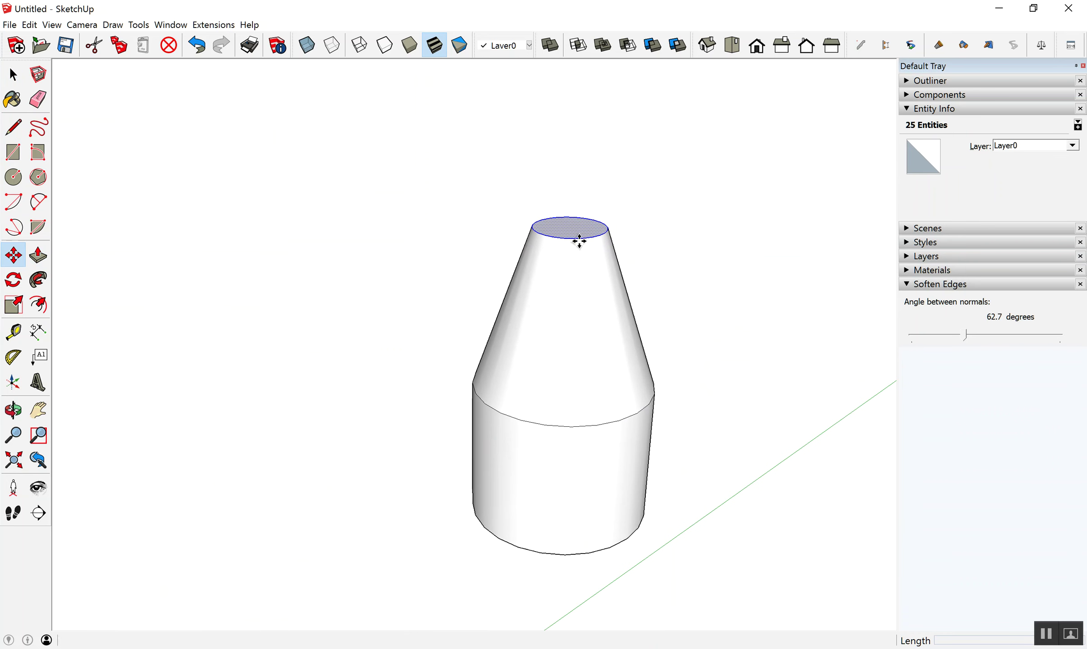
Move the cone's top circle down to shorten the cone.
{"action": "left_click", "coordinate": [579, 239]}
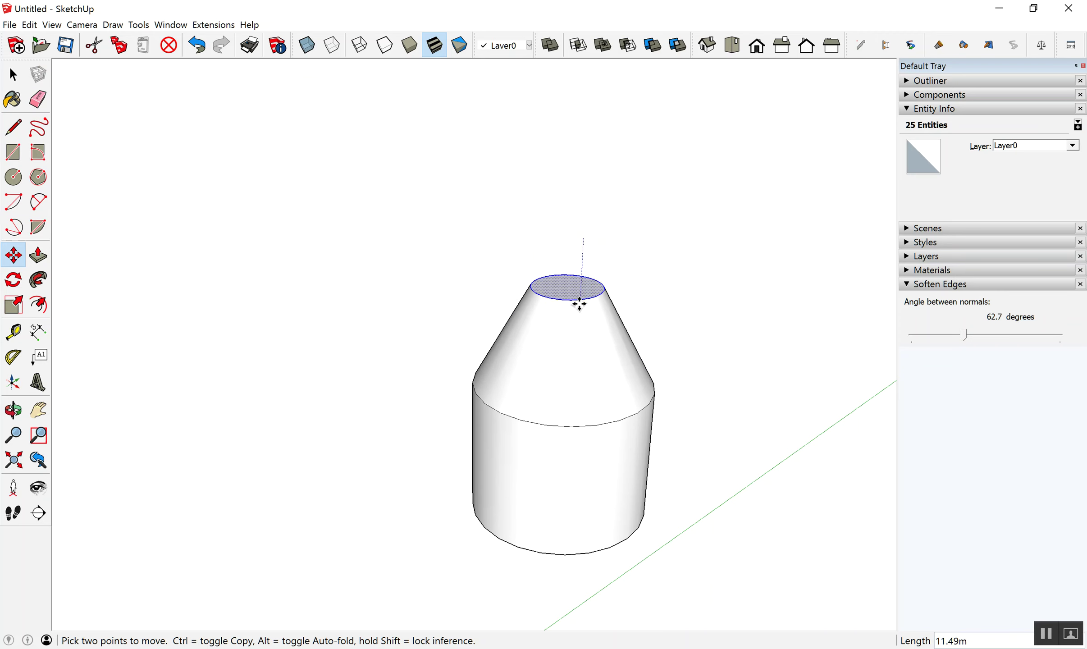
{"action": "left_click", "coordinate": [577, 311]}
{"action": "key", "text": "space"}
{"action": "scroll", "coordinate": [513, 333], "scroll_direction": "down", "scroll_amount": 2}
{"action": "middle_click_drag", "start_coordinate": [514, 336], "coordinate": [629, 529]}
{"action": "scroll", "coordinate": [616, 439], "scroll_direction": "down", "scroll_amount": 2}
{"action": "scroll", "coordinate": [493, 325], "scroll_direction": "up", "scroll_amount": 2}
{"action": "scroll", "coordinate": [535, 336], "scroll_direction": "up", "scroll_amount": 3}
Slide the top circle along the red axis so the cone leans off-centre.
{"action": "key", "text": "m"}
{"action": "scroll", "coordinate": [636, 366], "scroll_direction": "up", "scroll_amount": 1}
{"action": "scroll", "coordinate": [649, 360], "scroll_direction": "up", "scroll_amount": 1}
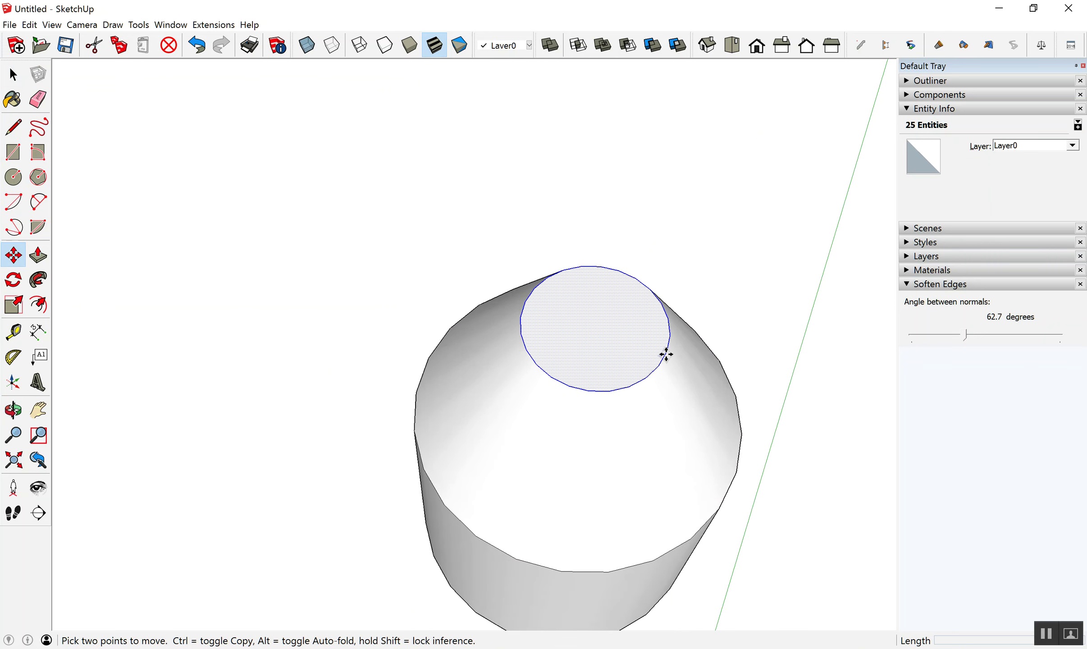
{"action": "left_click", "coordinate": [667, 355]}
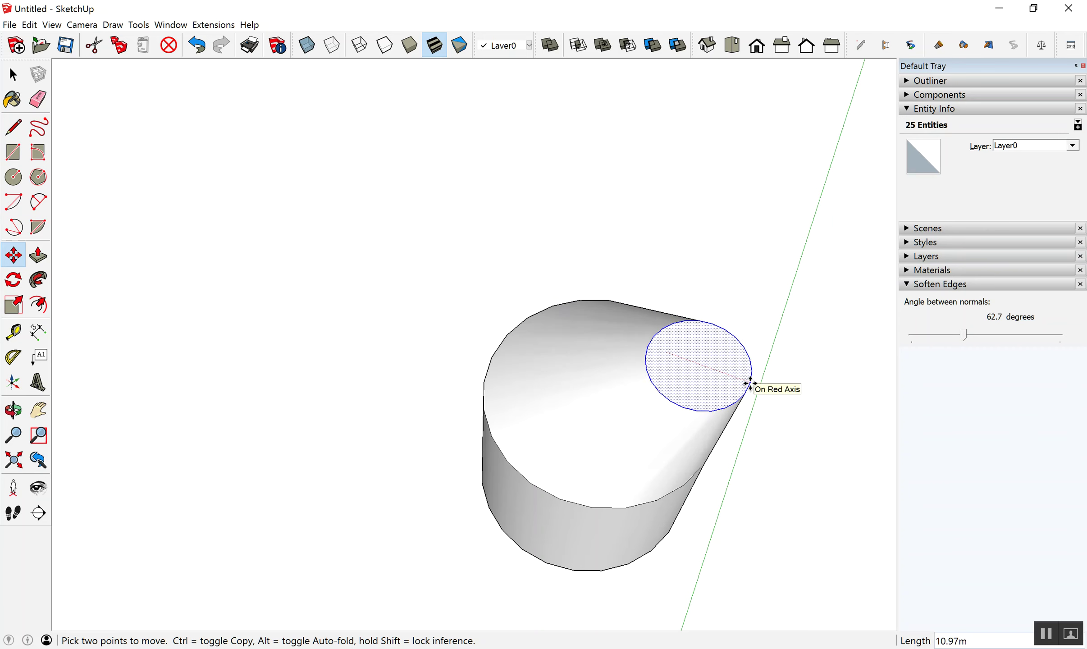
{"action": "middle_click_drag", "start_coordinate": [563, 347], "coordinate": [660, 430]}
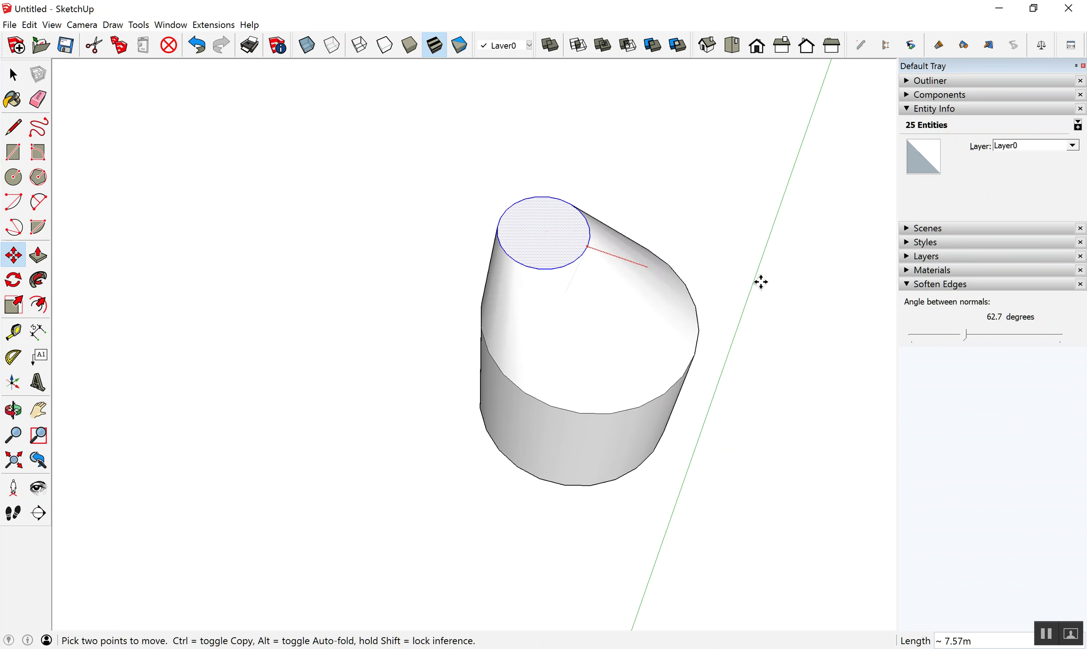
{"action": "left_click", "coordinate": [653, 453]}
{"action": "mouse_move", "coordinate": [576, 411]}
{"action": "middle_mouse_down"}
{"action": "mouse_move", "coordinate": [595, 286]}
{"action": "mouse_move", "coordinate": [604, 284]}
{"action": "middle_mouse_up"}
Push/pull the off-centre top circle upward into a tall narrow neck.
{"action": "key", "text": "p"}
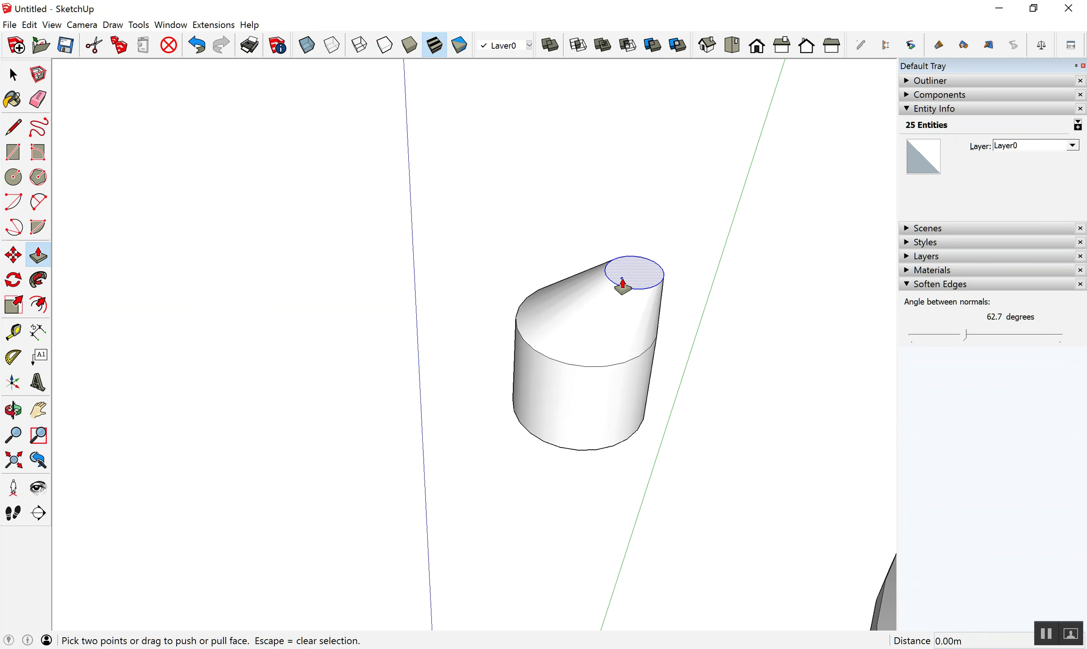
{"action": "left_click", "coordinate": [622, 284]}
{"action": "left_click", "coordinate": [636, 194]}
{"action": "key", "text": "space"}
Orbit and zoom out to view the bottle among all the other objects.
{"action": "mouse_move", "coordinate": [658, 347]}
{"action": "middle_mouse_down"}
{"action": "mouse_move", "coordinate": [523, 252]}
{"action": "mouse_move", "coordinate": [582, 261]}
{"action": "middle_mouse_up"}
{"action": "scroll", "coordinate": [612, 318], "scroll_direction": "down", "scroll_amount": 2}
{"action": "scroll", "coordinate": [617, 318], "scroll_direction": "down", "scroll_amount": 4}
{"action": "scroll", "coordinate": [619, 318], "scroll_direction": "down", "scroll_amount": 2}
{"action": "mouse_move", "coordinate": [371, 374]}
{"action": "middle_mouse_down"}
{"action": "mouse_move", "coordinate": [573, 388]}
{"action": "mouse_move", "coordinate": [471, 388]}
{"action": "middle_mouse_up"}
{"action": "scroll", "coordinate": [573, 389], "scroll_direction": "up", "scroll_amount": 3}
{"action": "scroll", "coordinate": [393, 437], "scroll_direction": "up", "scroll_amount": 3}
{"action": "mouse_move", "coordinate": [390, 430]}
{"action": "middle_mouse_down"}
{"action": "mouse_move", "coordinate": [352, 381]}
{"action": "mouse_move", "coordinate": [378, 396]}
{"action": "middle_mouse_up"}
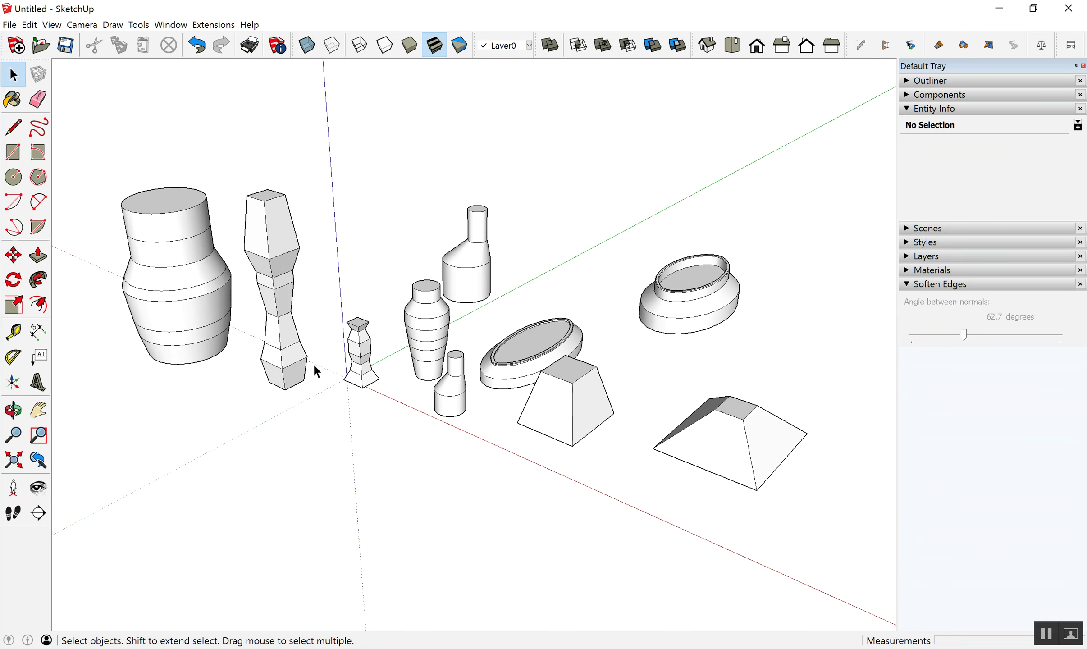